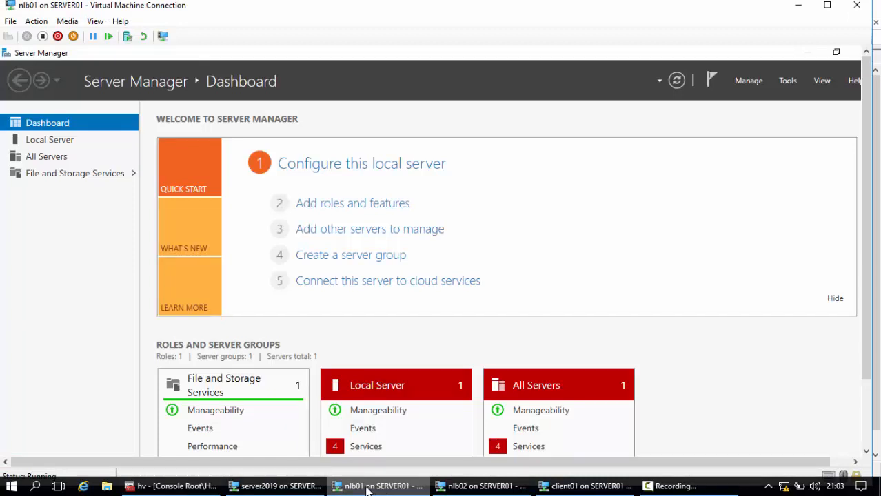
# Show the nlb01 virtual machine full screen and start a role-based installation of roles and features on nlb01.tsit.lan.
pyautogui.click(96, 21)
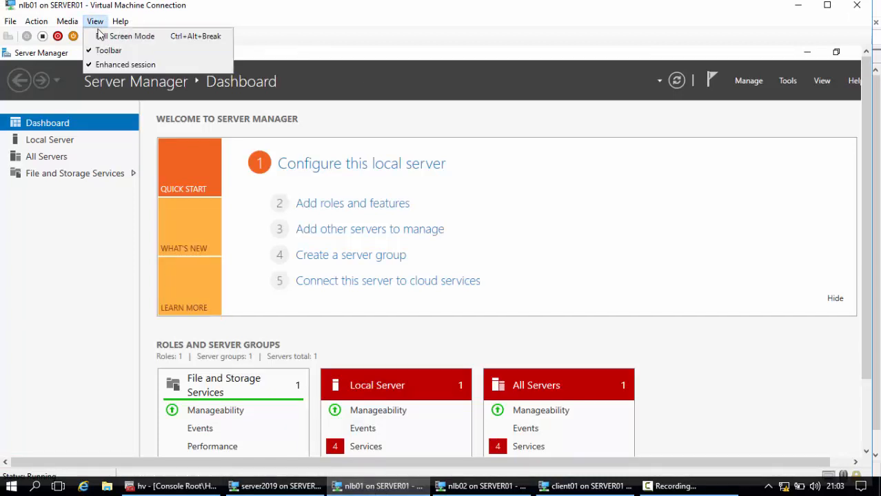
pyautogui.click(163, 34)
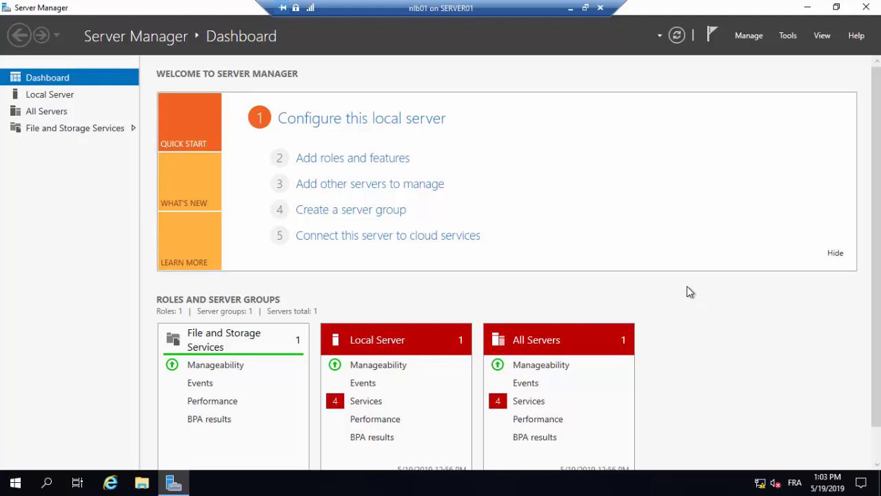
pyautogui.click(761, 40)
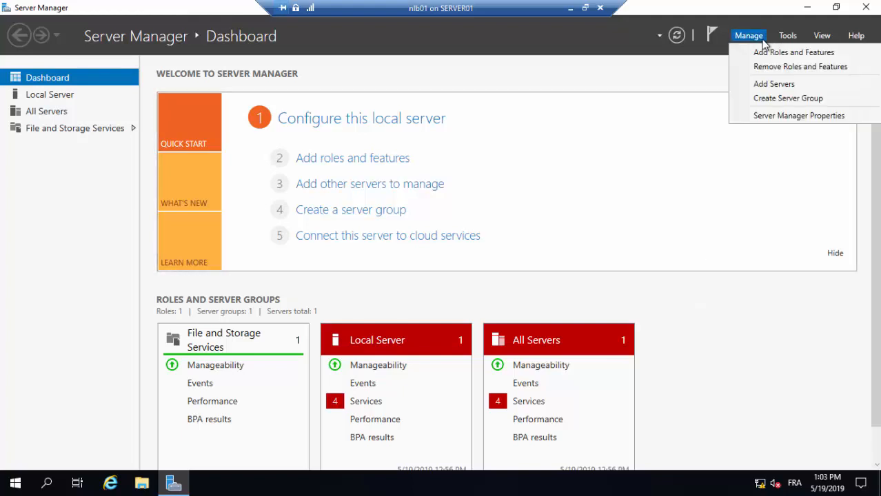
pyautogui.click(759, 54)
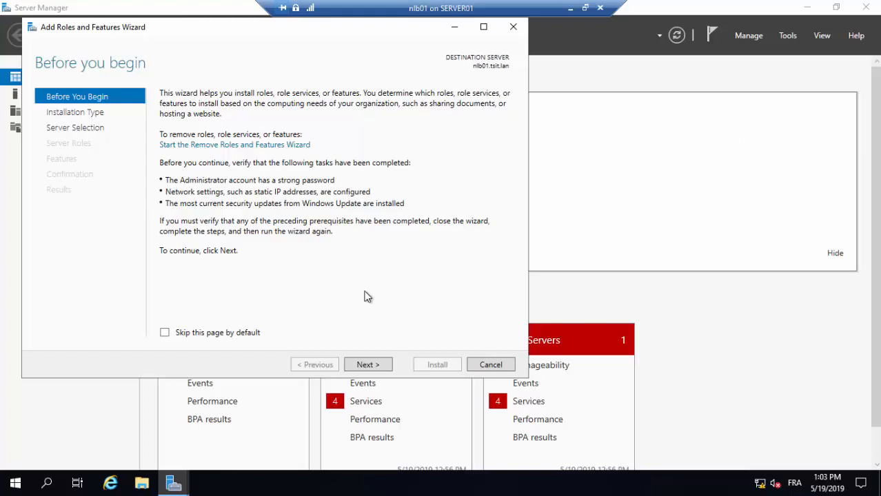
pyautogui.click(367, 366)
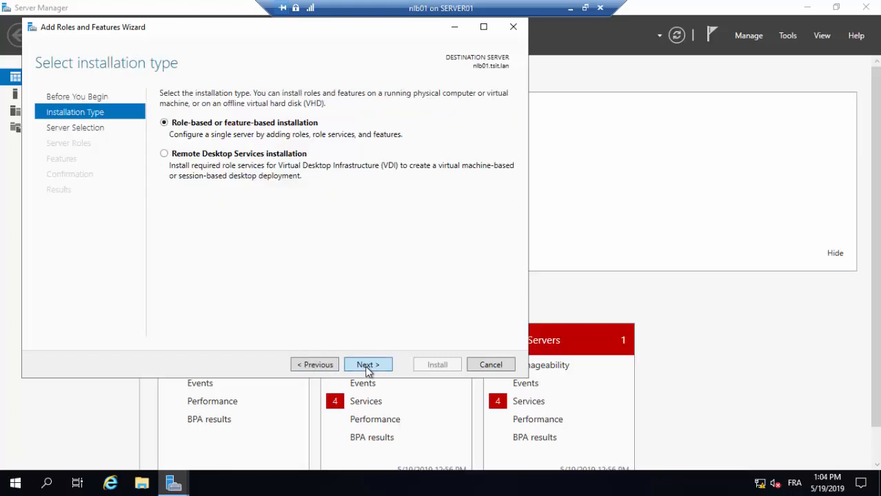
pyautogui.click(368, 365)
pyautogui.click(368, 365)
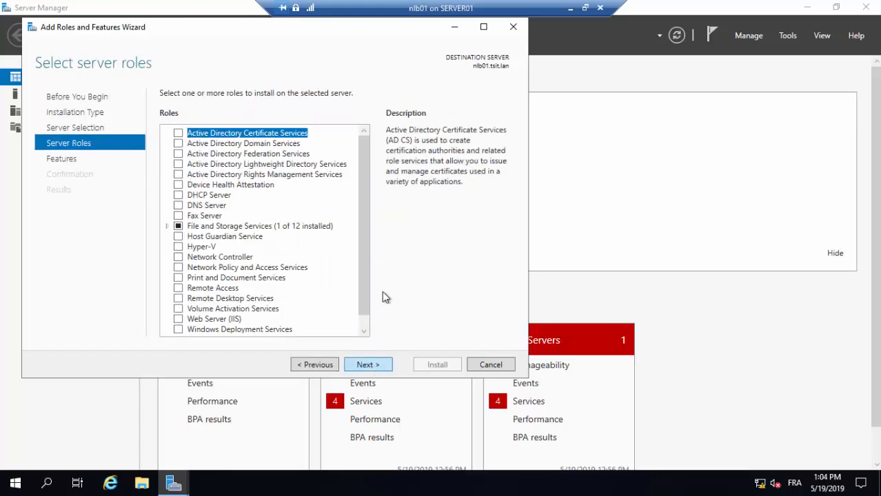
# Select the Web Server (IIS) role together with its required management tools and continue to the features.
pyautogui.click(179, 321)
pyautogui.click(321, 305)
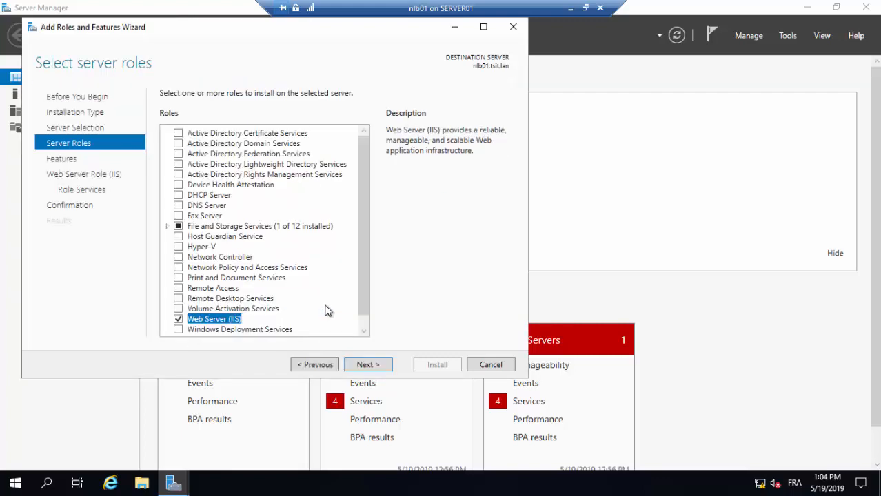
pyautogui.click(383, 370)
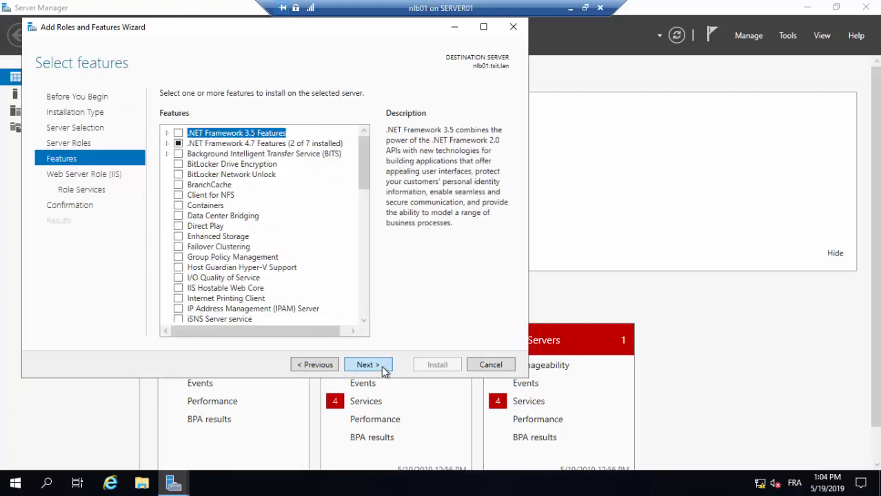
# Select the Network Load Balancing feature together with its administration tools and continue.
pyautogui.scroll(-2, 182, 290)
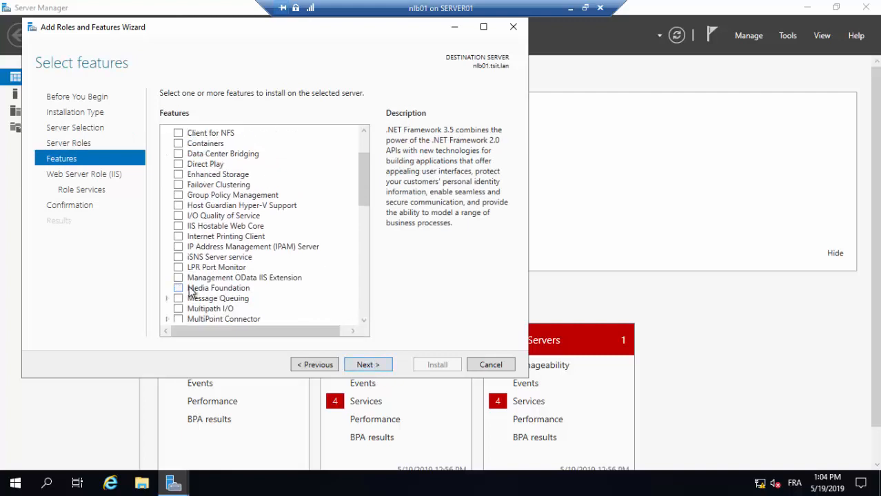
pyautogui.scroll(-1, 192, 292)
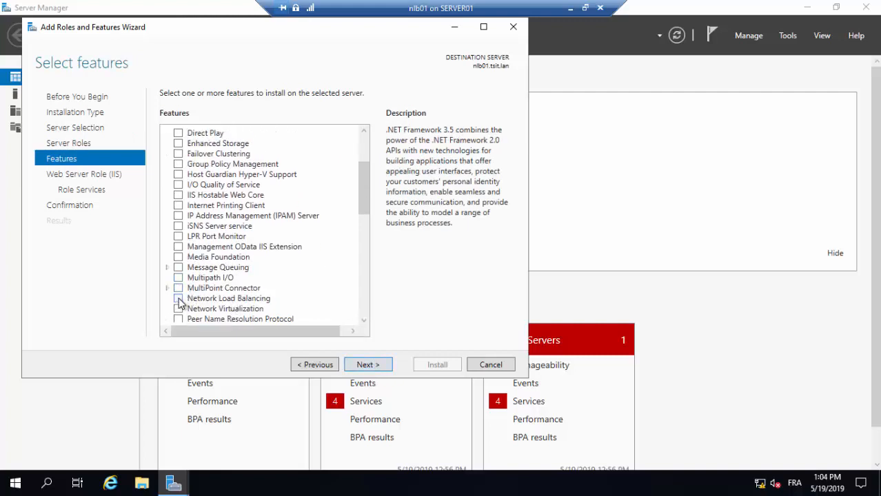
pyautogui.click(178, 298)
pyautogui.click(330, 316)
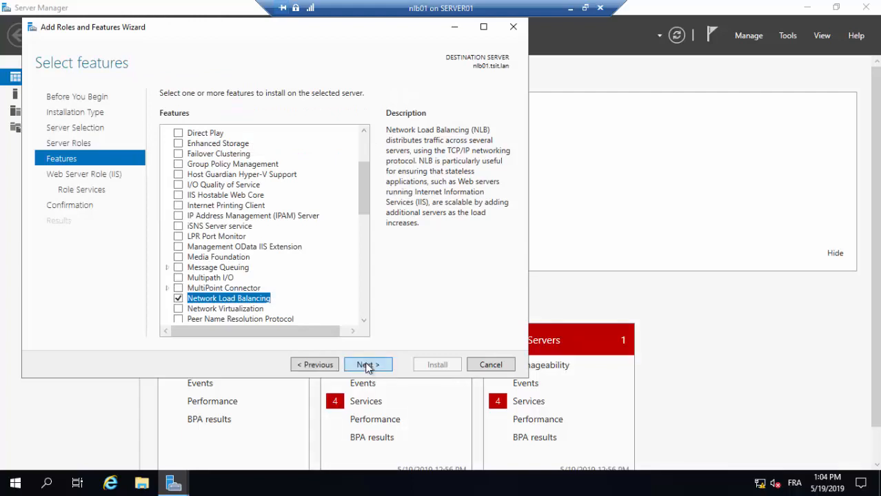
pyautogui.click(367, 368)
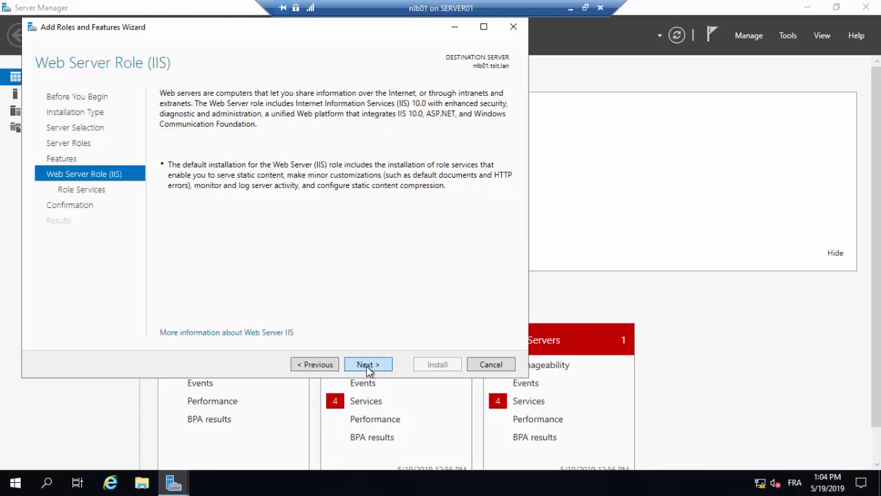
# Keep the default IIS role services and install the selected role and feature on nlb01.
pyautogui.click(367, 369)
pyautogui.click(370, 367)
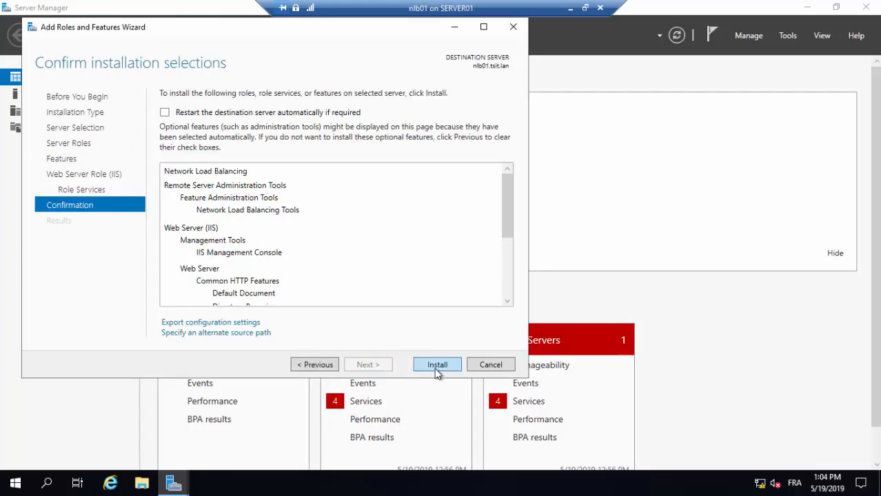
pyautogui.click(432, 370)
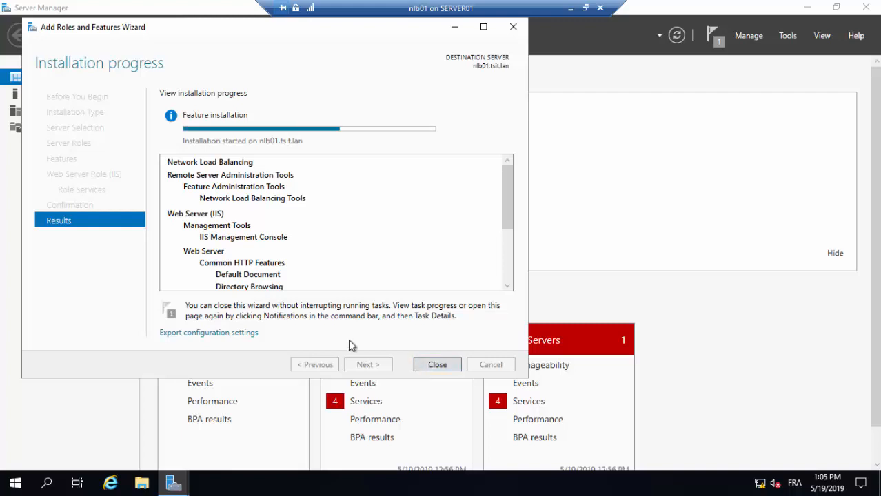
# Switch to the nlb02 virtual machine in full screen and clear its PowerShell console.
pyautogui.click(570, 11)
pyautogui.click(483, 477)
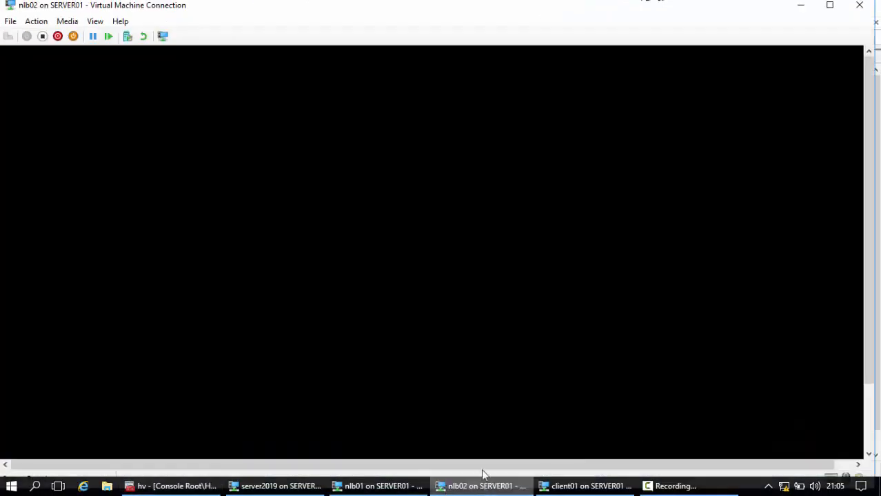
pyautogui.click(102, 22)
pyautogui.click(105, 34)
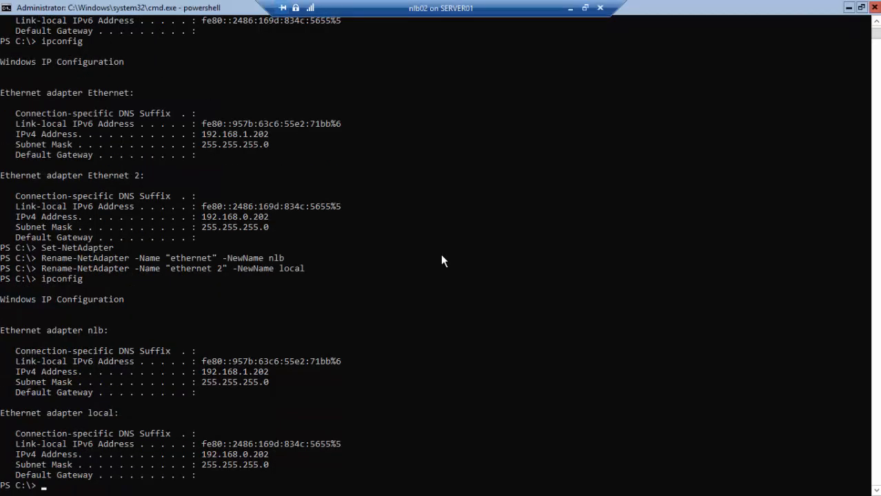
pyautogui.write('cls')
pyautogui.press('Return')
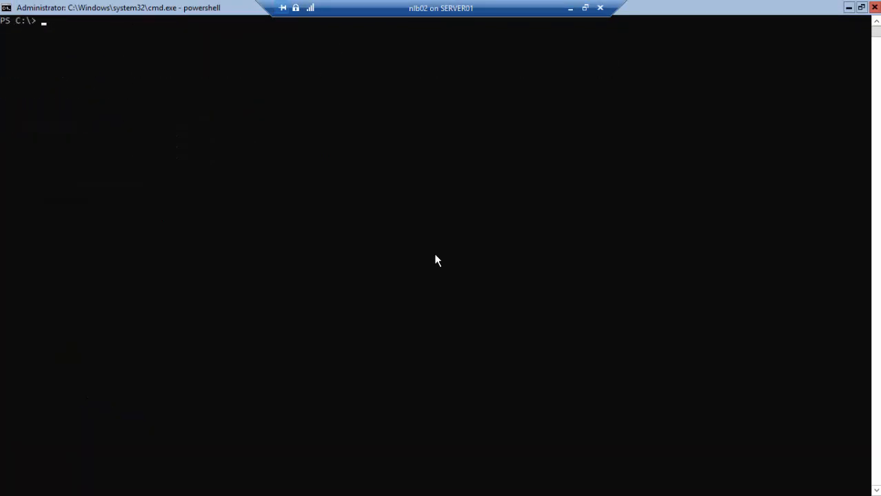
pyautogui.press('Return')
pyautogui.press('Return')
pyautogui.press('Return')
# Run Install-WindowsFeature -Name nlb,web-server in PowerShell on nlb02.
pyautogui.write('ins')
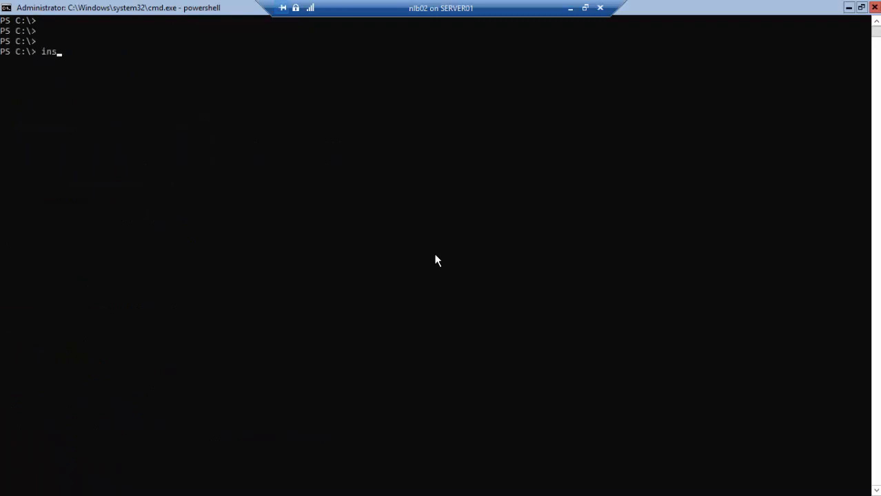
pyautogui.write('tall-win')
pyautogui.press('Tab')
pyautogui.write('-na')
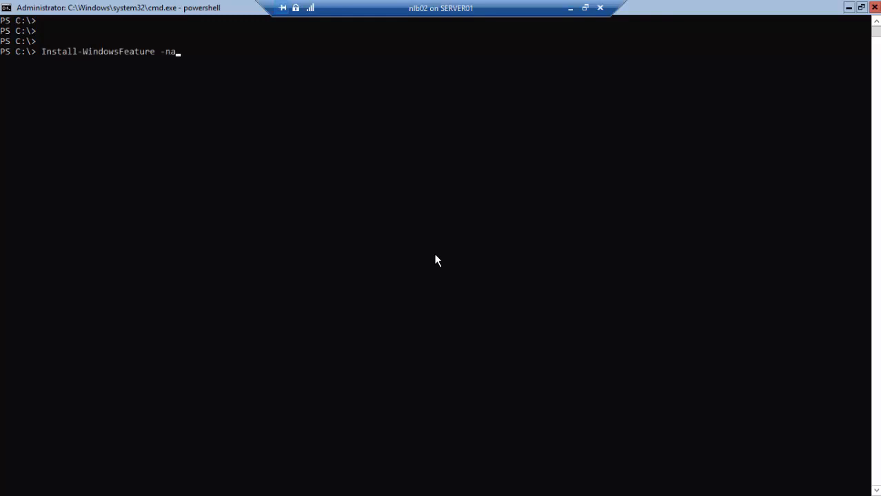
pyautogui.press('Tab')
pyautogui.write('nlb,web-server')
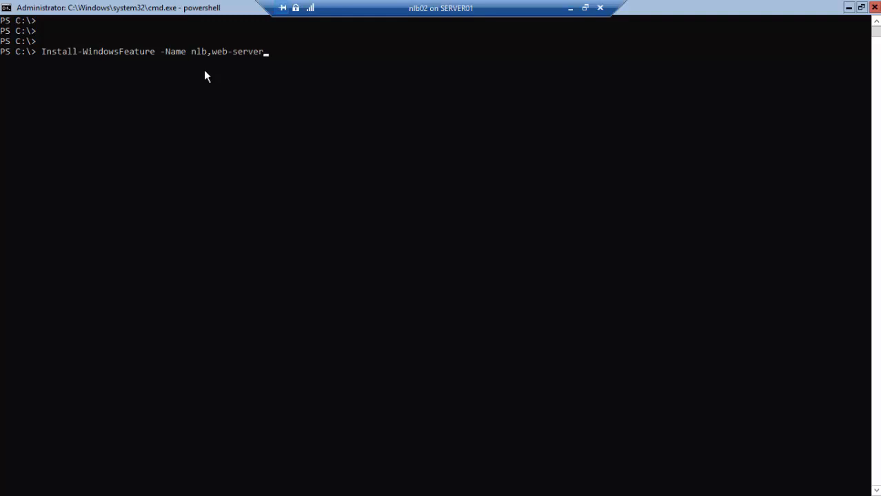
pyautogui.press('Return')
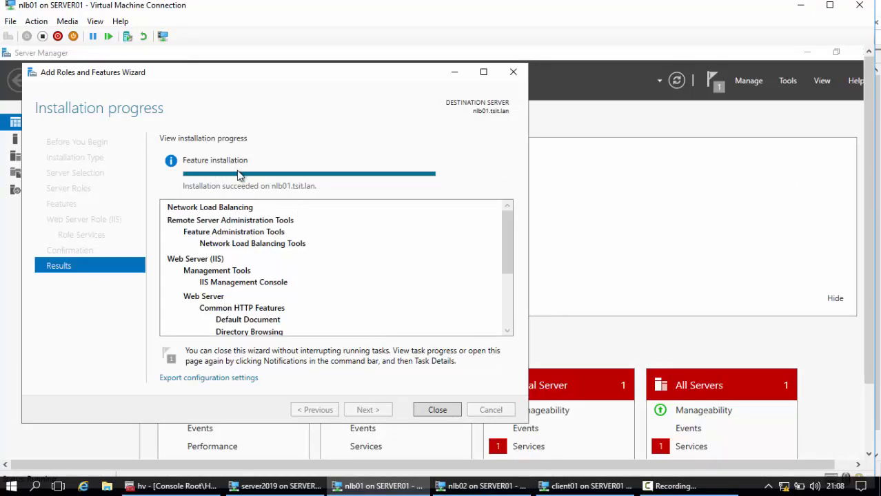
# Close the finished installation wizard on nlb01 and switch to the server2019 virtual machine in full screen.
pyautogui.click(431, 411)
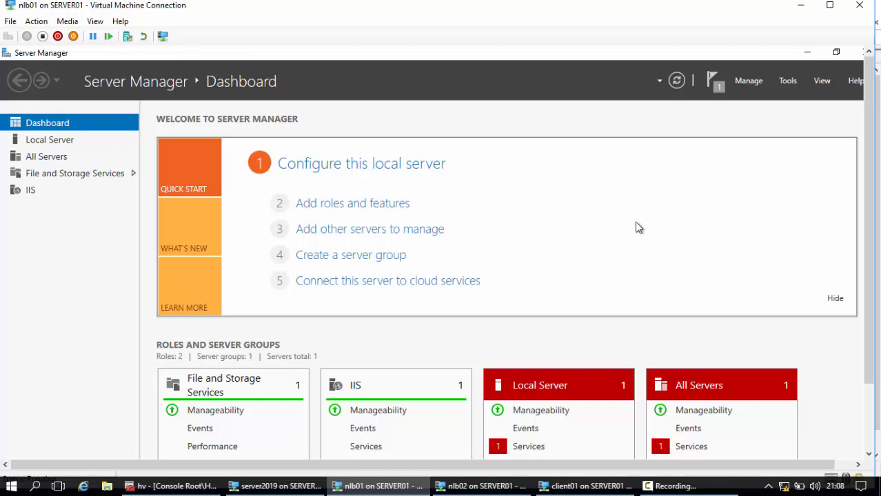
pyautogui.click(290, 487)
pyautogui.click(95, 21)
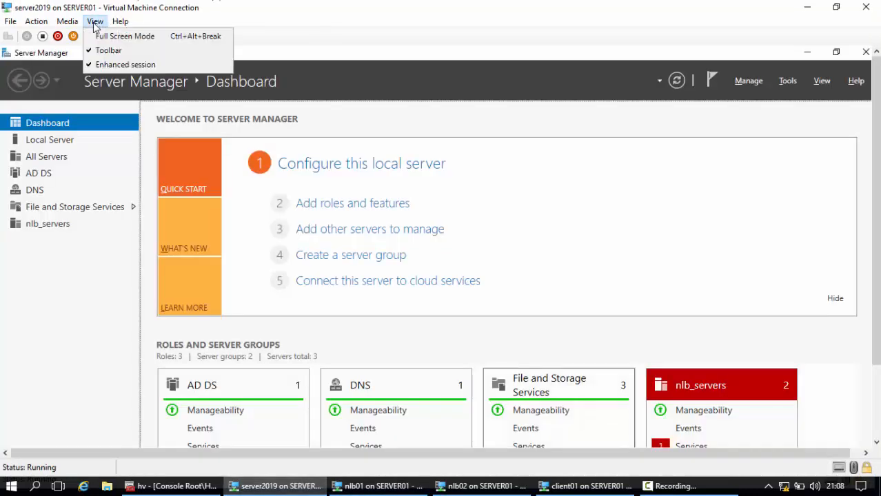
pyautogui.click(122, 35)
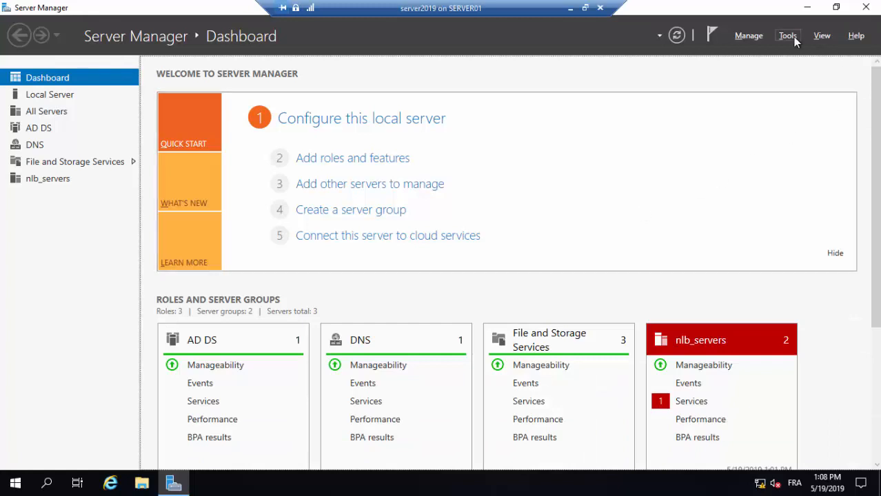
# Open DNS Manager on server2019 and display the tsit.lan forward lookup zone.
pyautogui.click(793, 37)
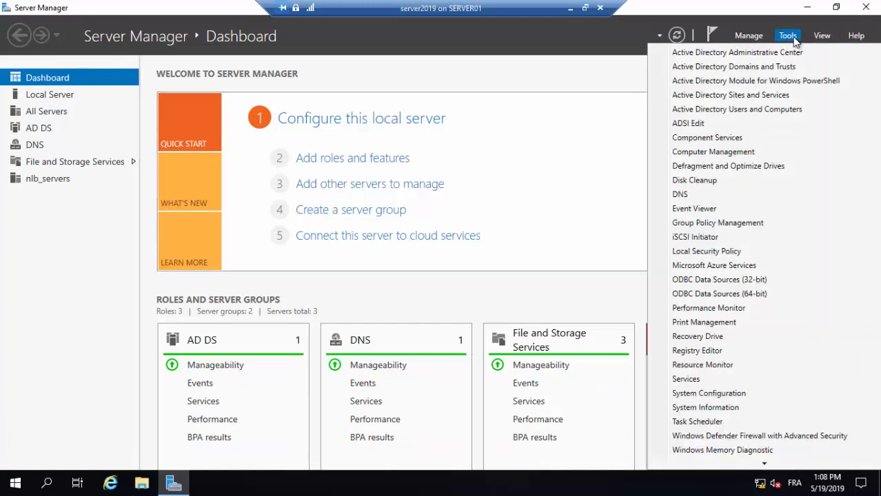
pyautogui.click(719, 195)
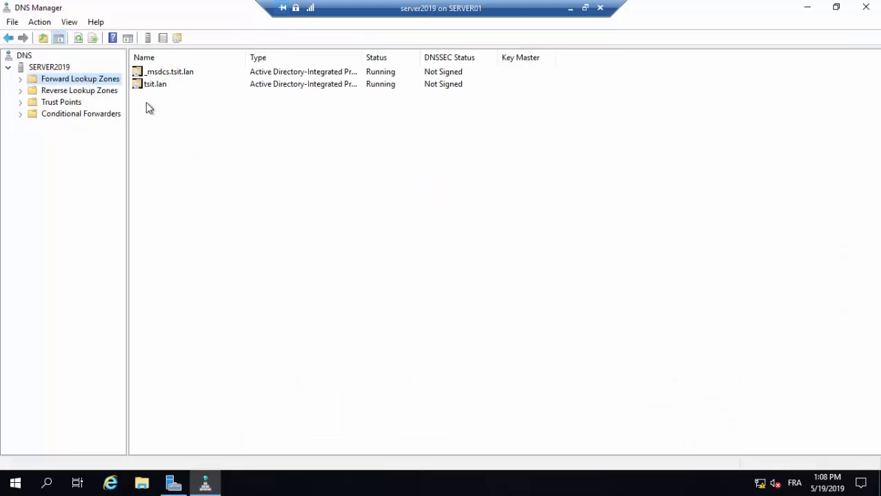
pyautogui.doubleClick(151, 88)
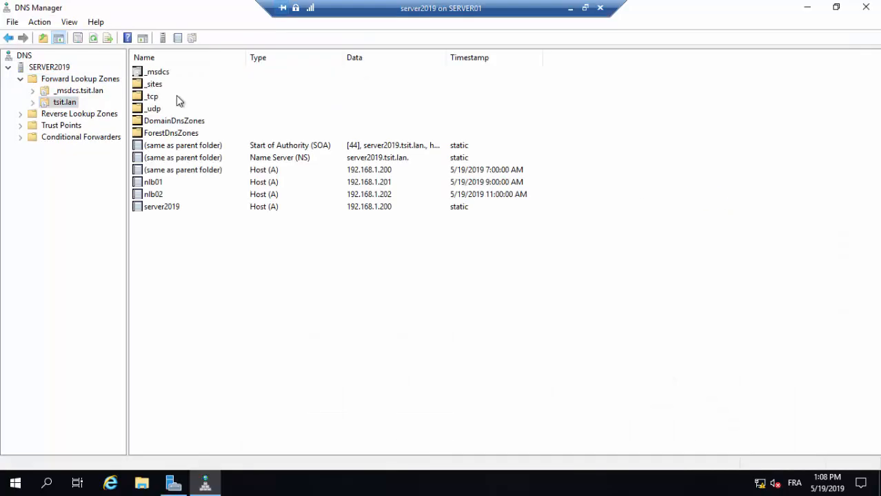
# Start a new host (A) record in tsit.lan with the name nlb and the IP address 192.168.0.203.
pyautogui.rightClick(203, 233)
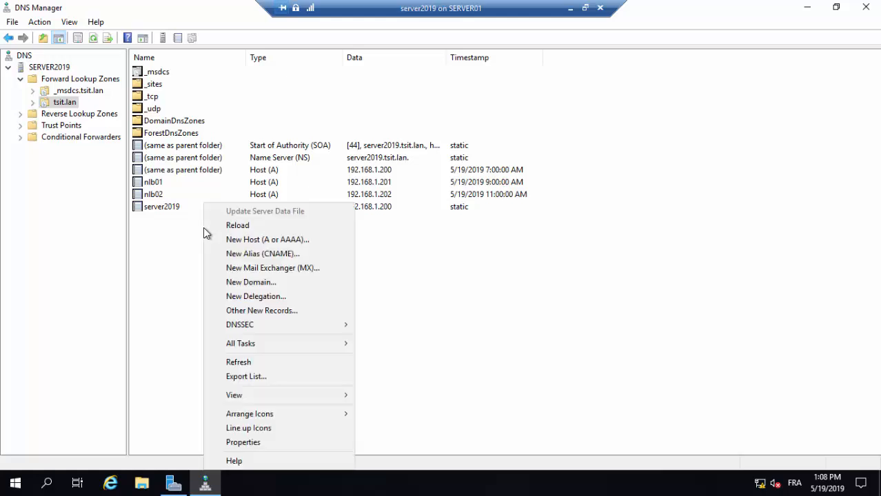
pyautogui.click(289, 241)
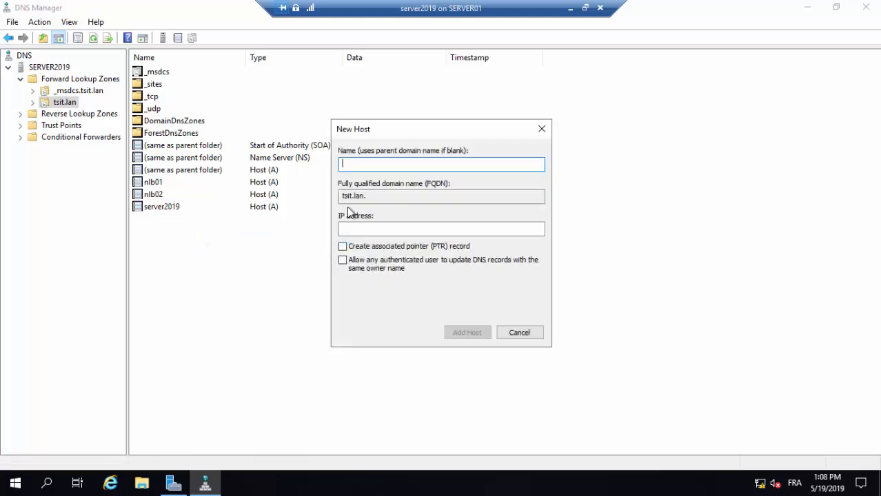
pyautogui.write('nlb')
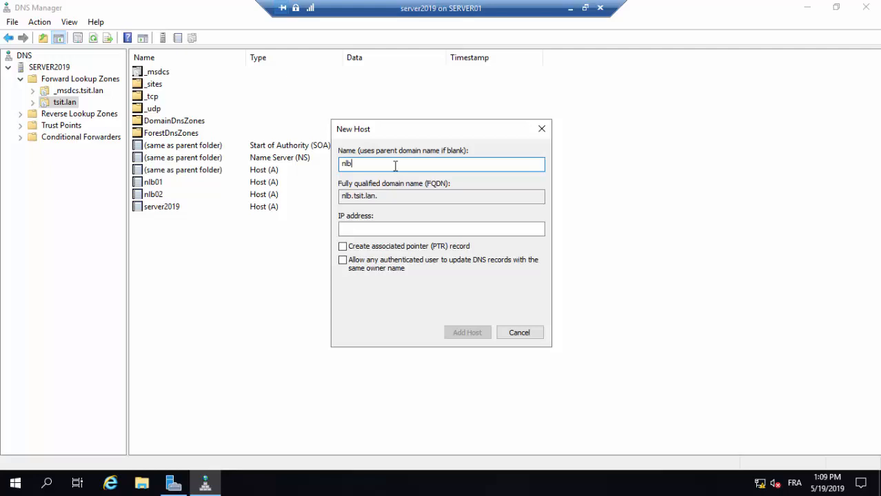
pyautogui.click(362, 230)
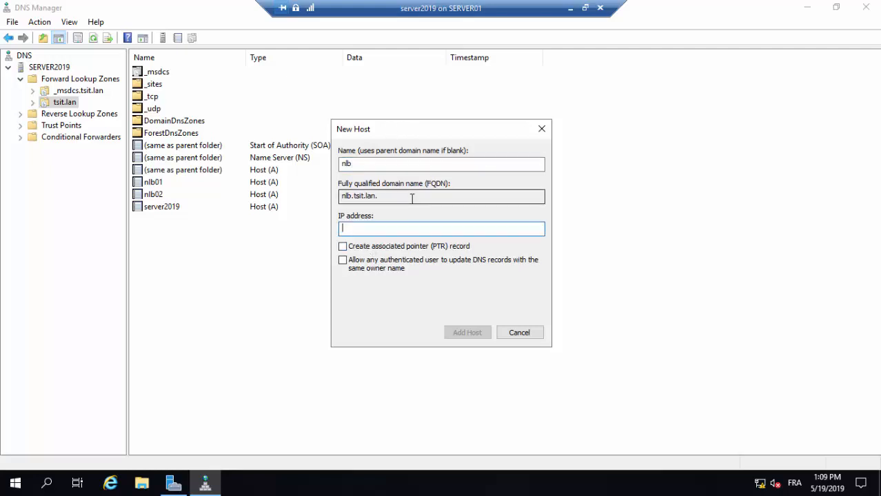
pyautogui.write('192.16')
pyautogui.write('8.0.203')
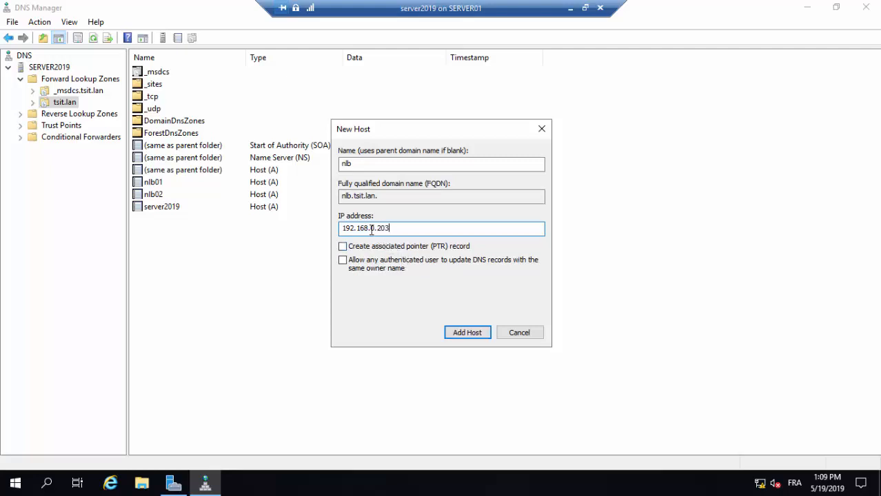
pyautogui.moveTo(370, 229); pyautogui.dragTo(374, 229)
pyautogui.click(374, 229)
pyautogui.doubleClick(374, 229)
pyautogui.click(401, 229)
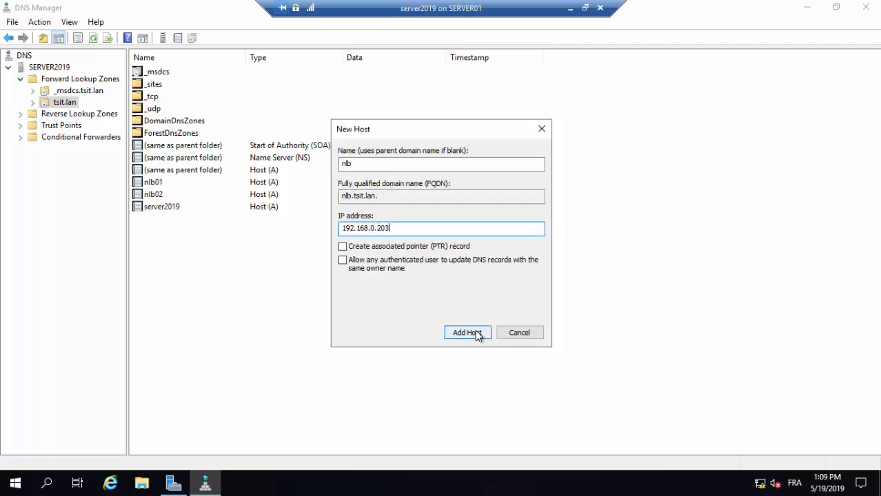
# Add the nlb host record to the tsit.lan zone and close the new host dialog.
pyautogui.click(468, 333)
pyautogui.click(522, 291)
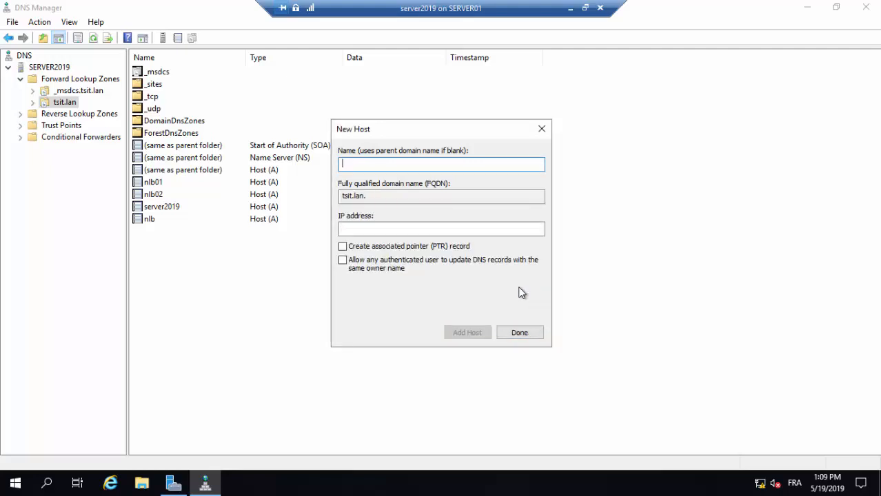
pyautogui.click(518, 333)
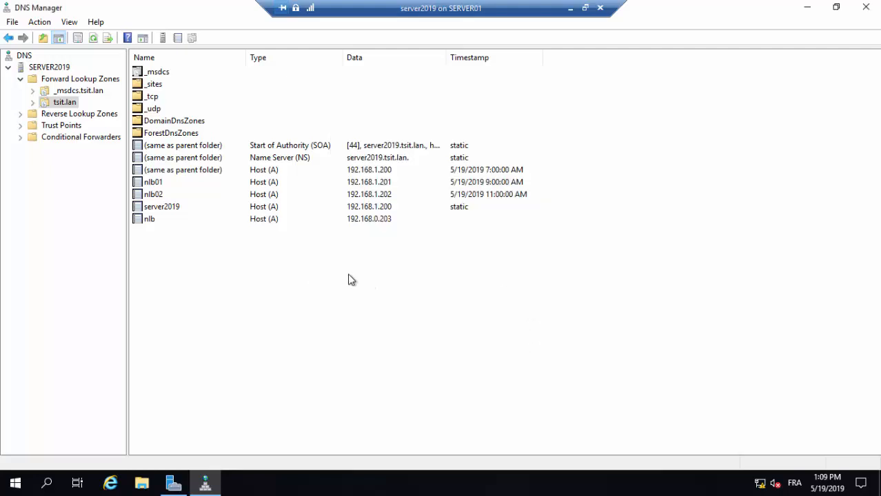
# Leave the server2019 virtual machine and switch to nlb01 in full screen mode.
pyautogui.click(570, 9)
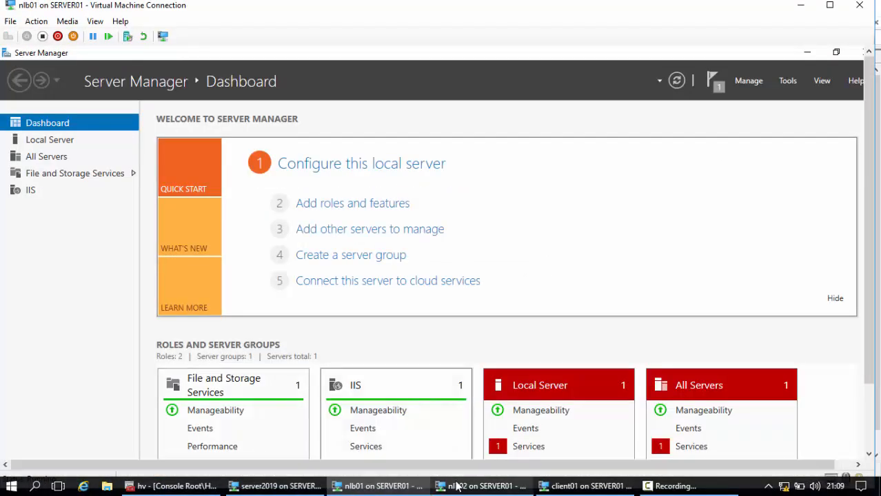
pyautogui.click(380, 486)
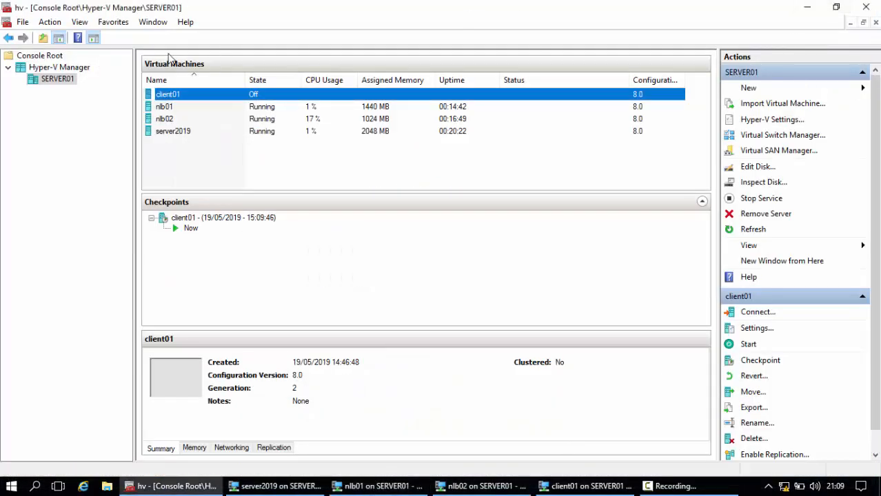
pyautogui.click(372, 488)
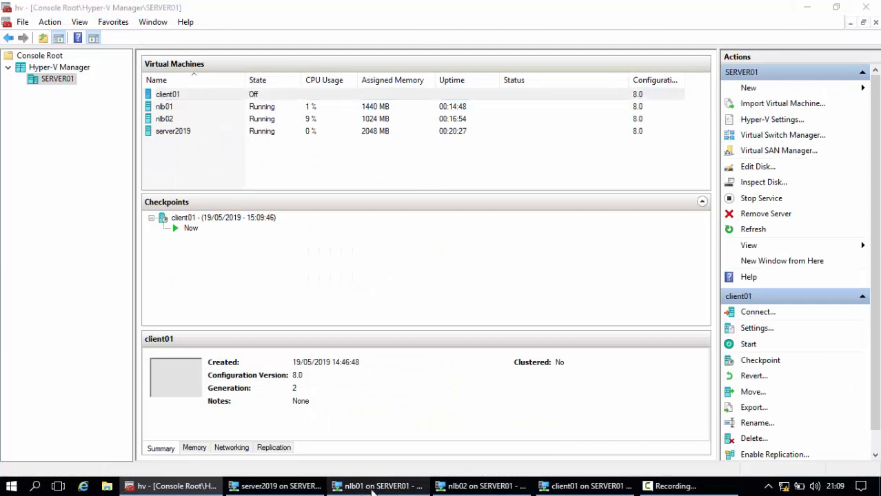
pyautogui.click(96, 20)
pyautogui.click(122, 34)
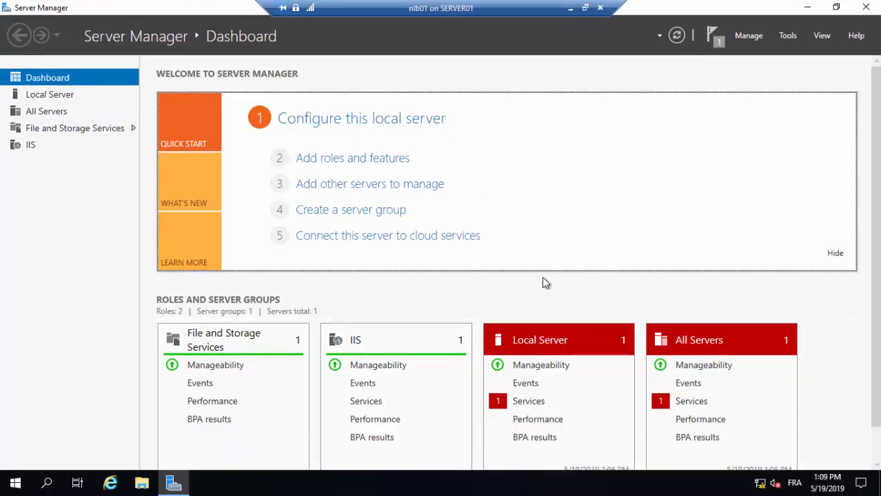
# Open Network Load Balancing Manager on nlb01 and maximize its window.
pyautogui.click(786, 36)
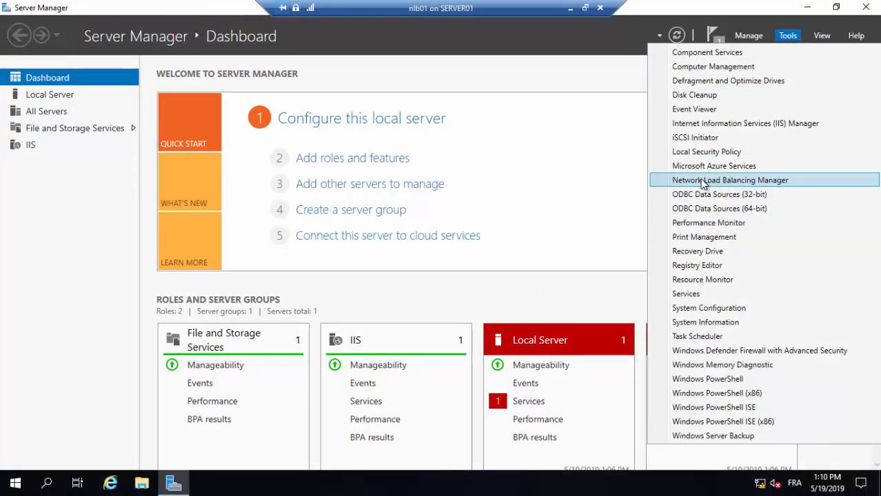
pyautogui.click(776, 185)
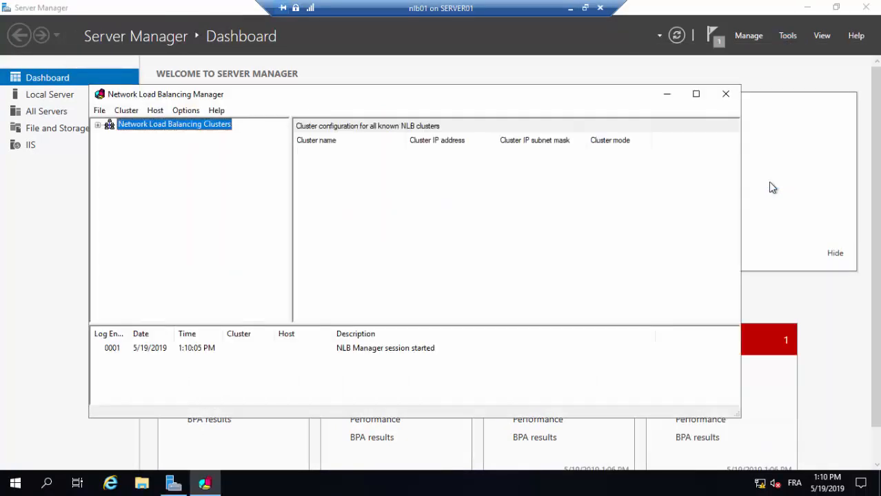
pyautogui.click(696, 94)
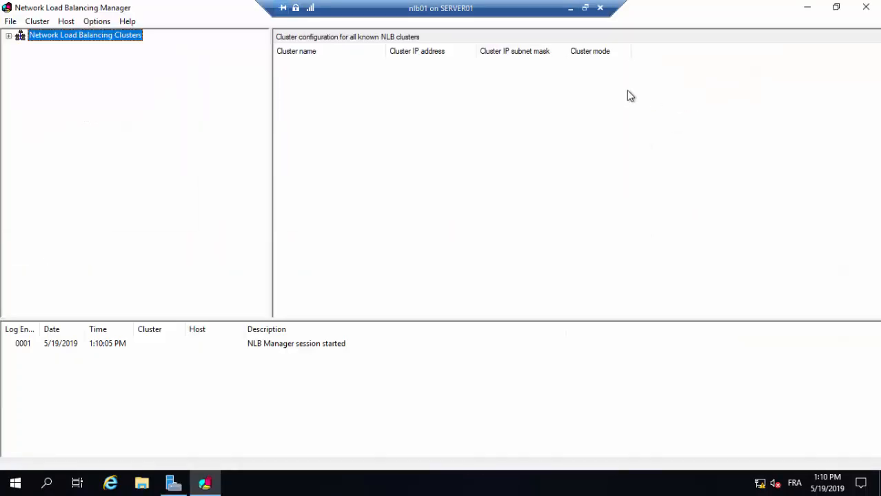
# Start a new cluster with host nlb01 on its local interface, 192.168.0.201, and accept the default host parameters.
pyautogui.rightClick(89, 41)
pyautogui.click(121, 45)
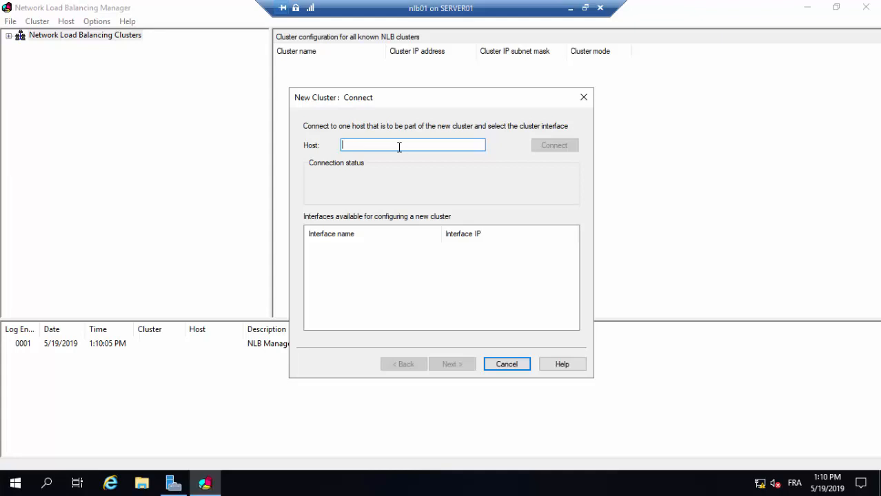
pyautogui.write('nlb01')
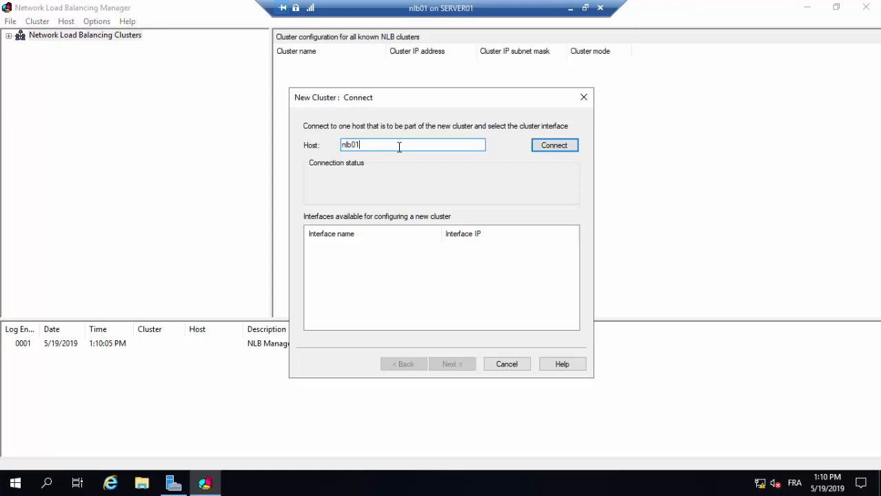
pyautogui.click(562, 147)
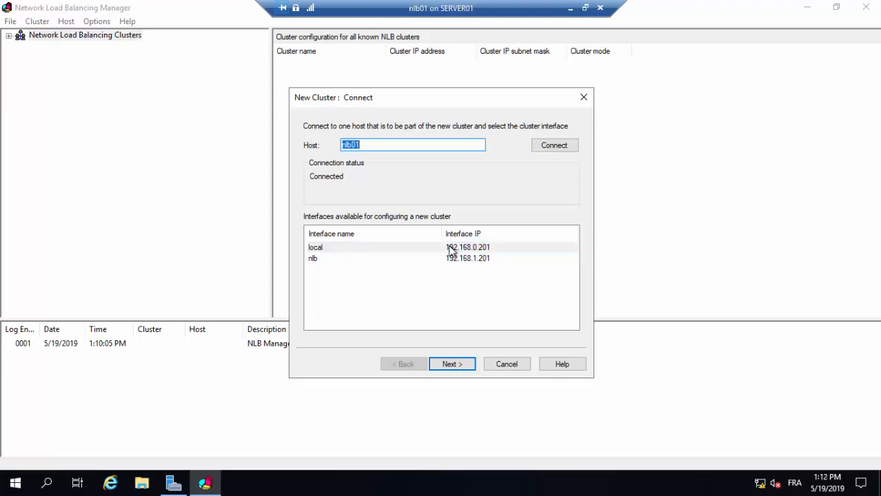
pyautogui.click(441, 253)
pyautogui.click(451, 361)
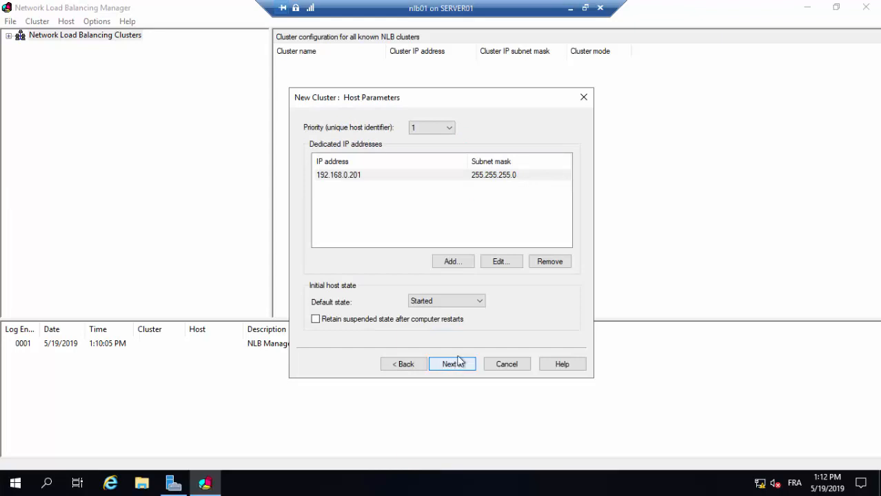
pyautogui.click(449, 371)
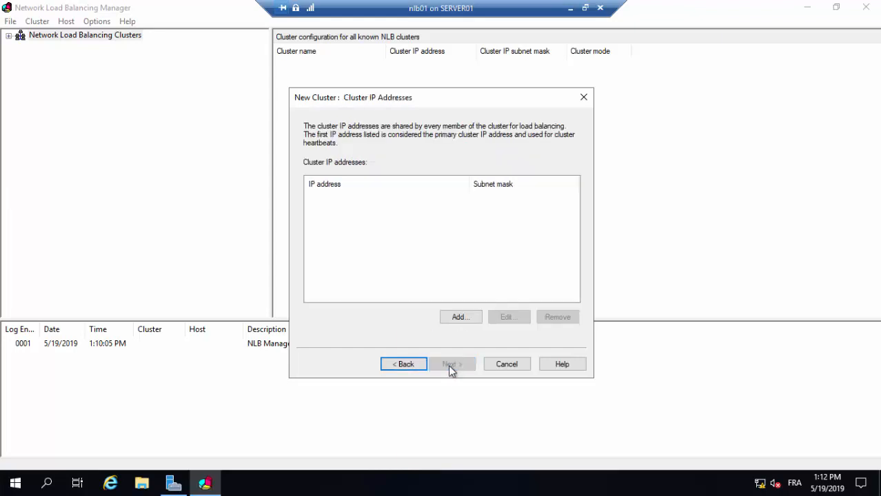
# Add the cluster IP address 192.168.0.203 with subnet mask 255.255.255.0 and continue to the cluster parameters.
pyautogui.click(457, 319)
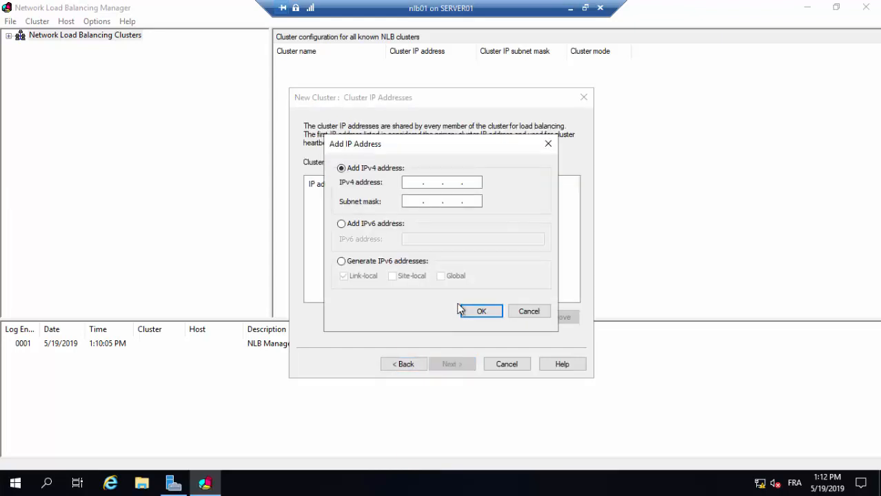
pyautogui.click(413, 183)
pyautogui.write('192 . 168')
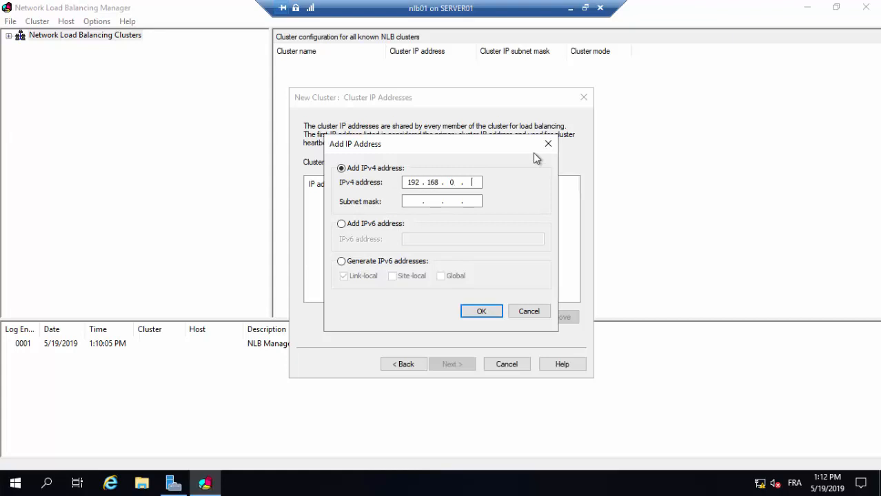
pyautogui.write('03')
pyautogui.click(444, 203)
pyautogui.click(481, 311)
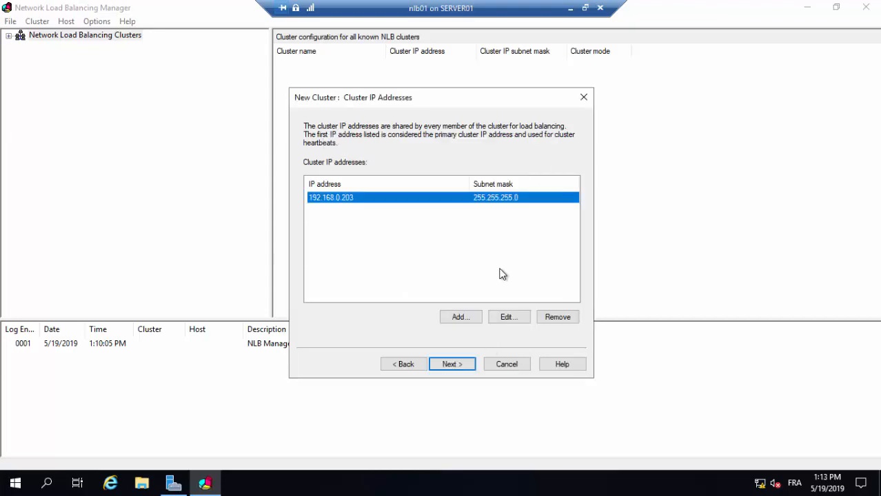
pyautogui.moveTo(442, 96); pyautogui.dragTo(410, 84)
pyautogui.click(429, 349)
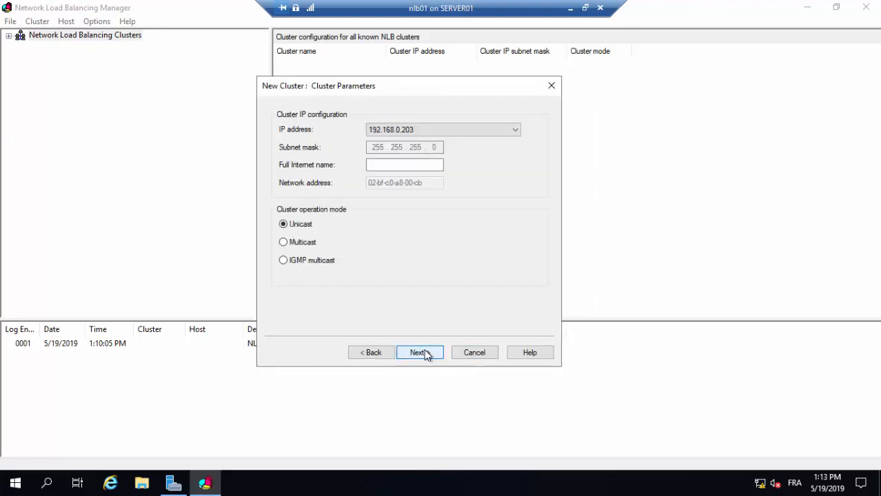
# Set the cluster's full Internet name to nlb.tsit.lan, choose Multicast mode and finish with the default port rules.
pyautogui.click(397, 165)
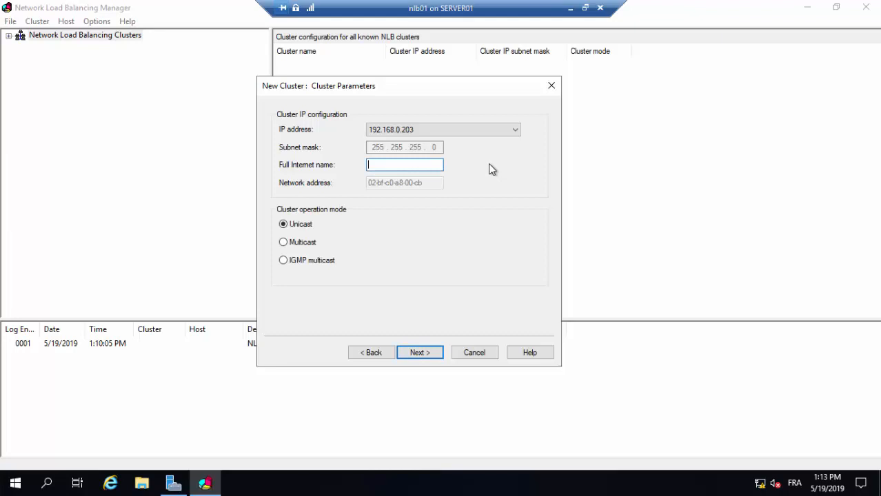
pyautogui.write('nlb.tsit.lan')
pyautogui.click(286, 244)
pyautogui.click(425, 356)
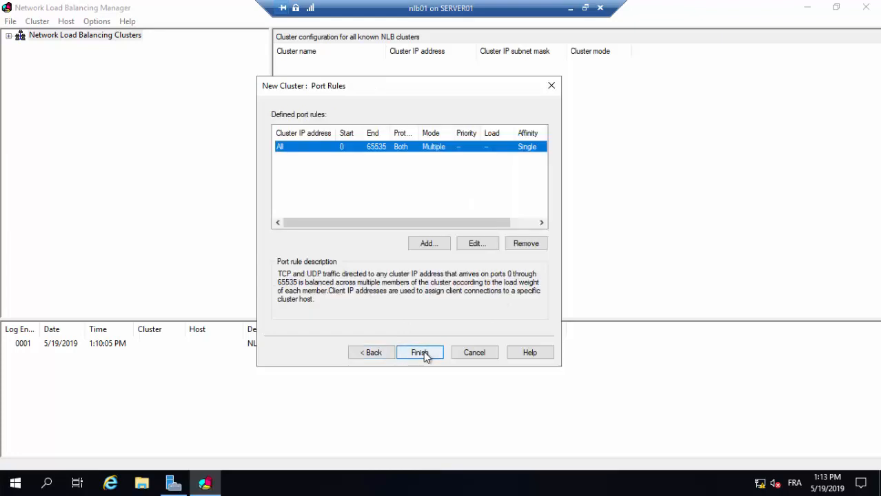
pyautogui.click(422, 353)
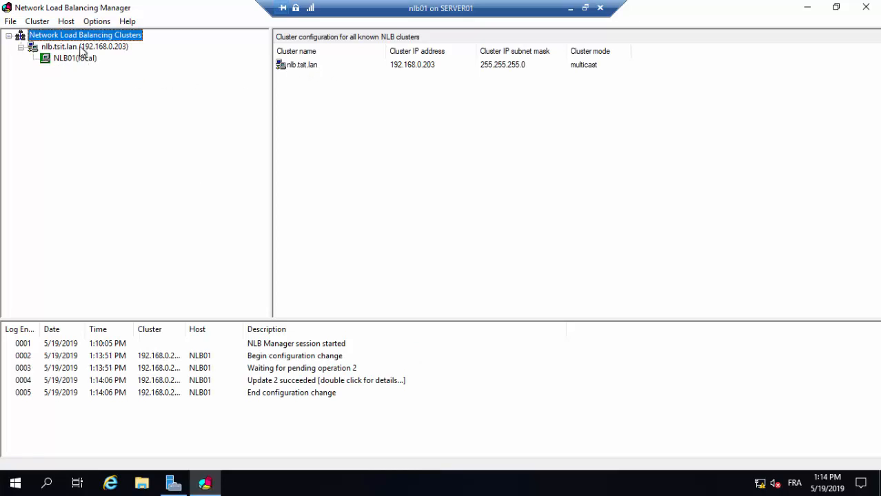
# Add host nlb02 to the nlb.tsit.lan cluster using its local interface, 192.168.0.202, with default host parameters and port rules.
pyautogui.rightClick(81, 49)
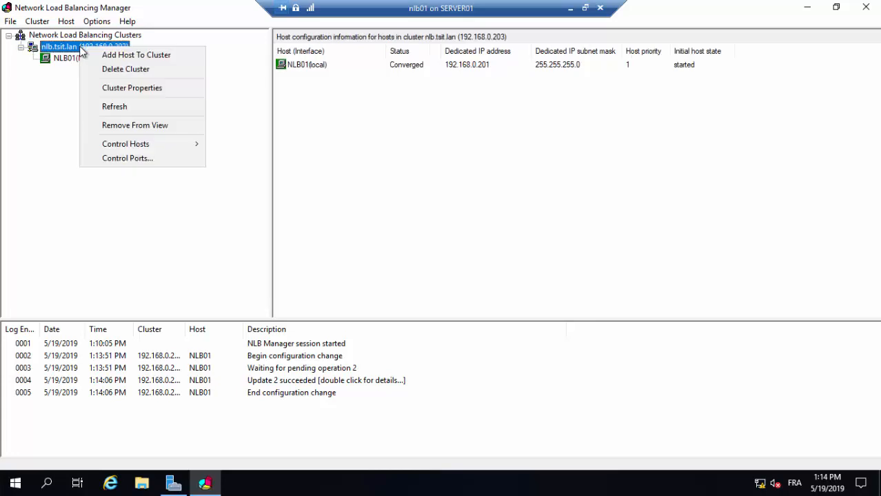
pyautogui.click(163, 59)
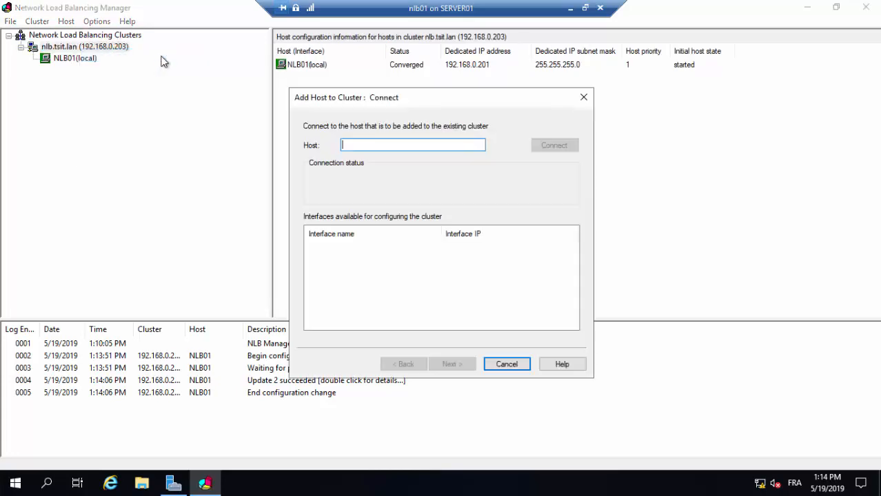
pyautogui.write('n')
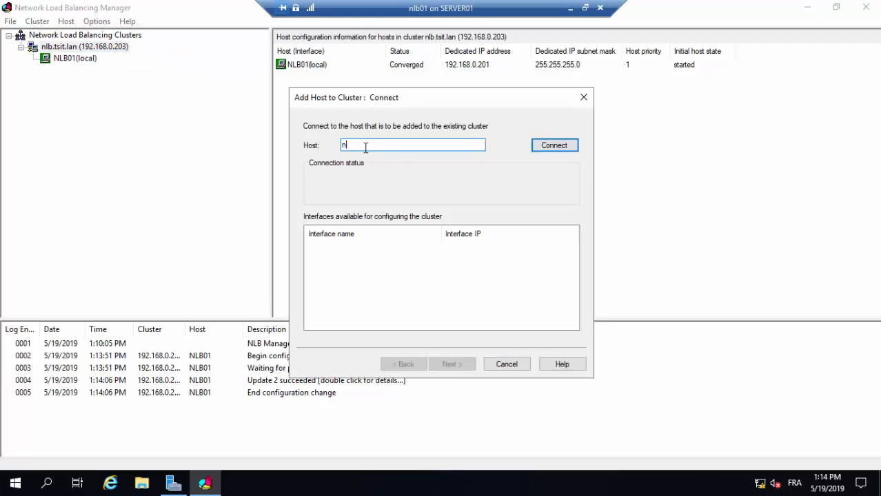
pyautogui.write('lb02')
pyautogui.click(555, 147)
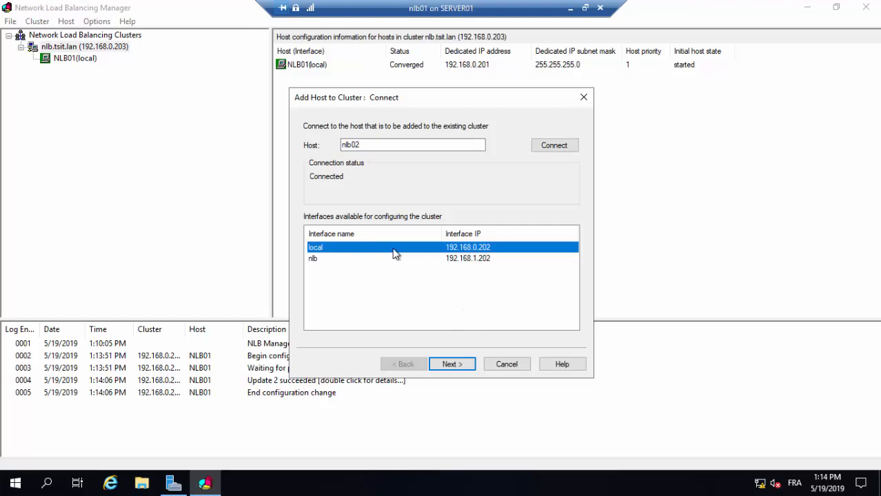
pyautogui.click(448, 365)
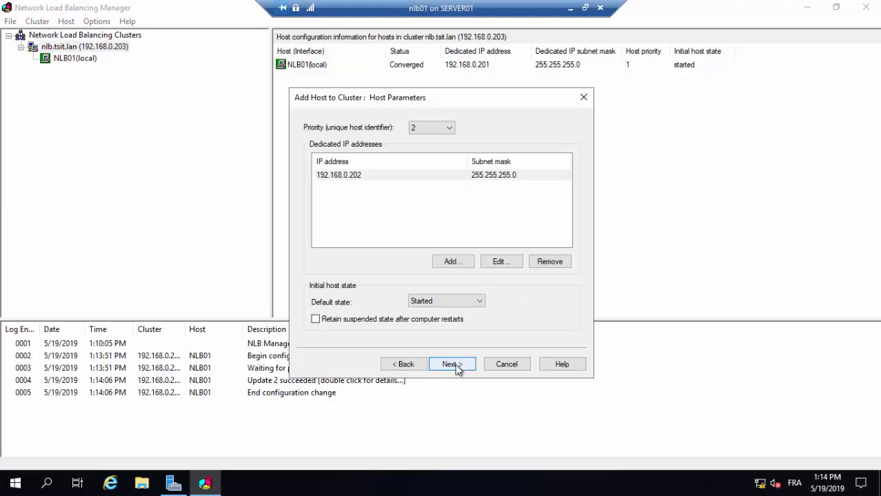
pyautogui.click(457, 368)
pyautogui.click(452, 365)
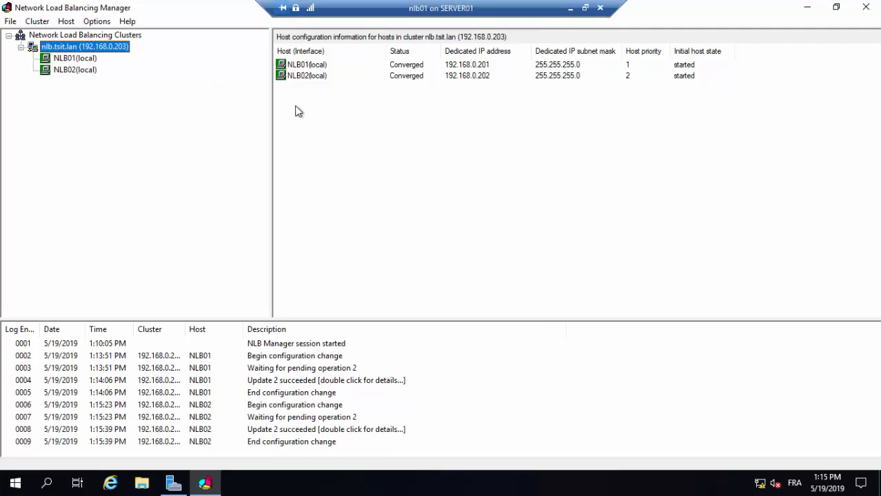
# Check the port rules configured on NLB01 and NLB02, and minimize the nlb01 virtual machine.
pyautogui.click(92, 60)
pyautogui.click(96, 71)
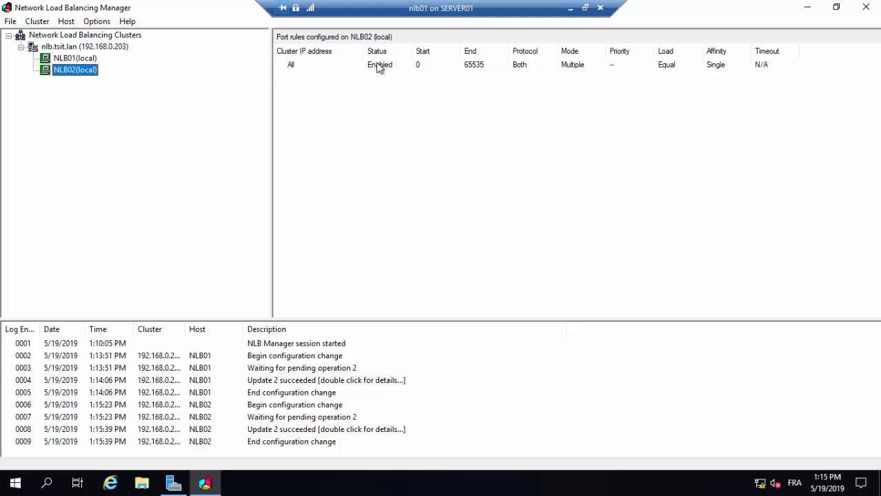
pyautogui.click(569, 10)
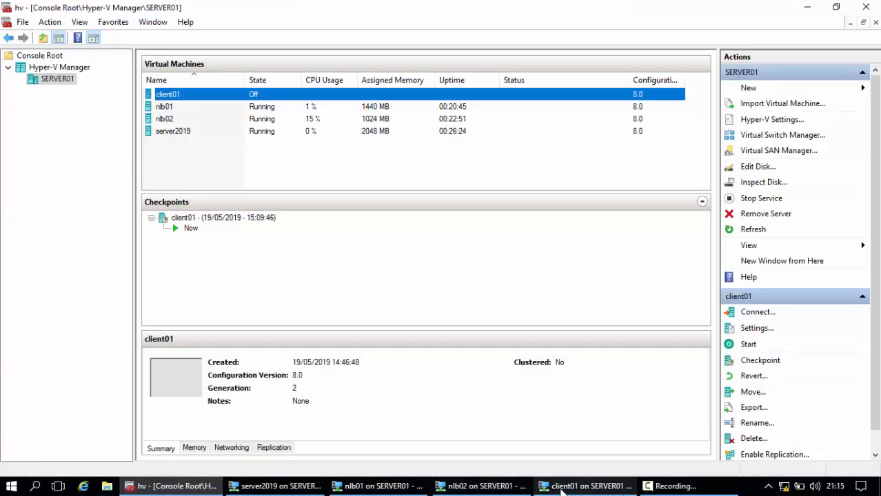
# Start the client01 virtual machine, connect to it and display it in full screen.
pyautogui.click(562, 487)
pyautogui.click(26, 36)
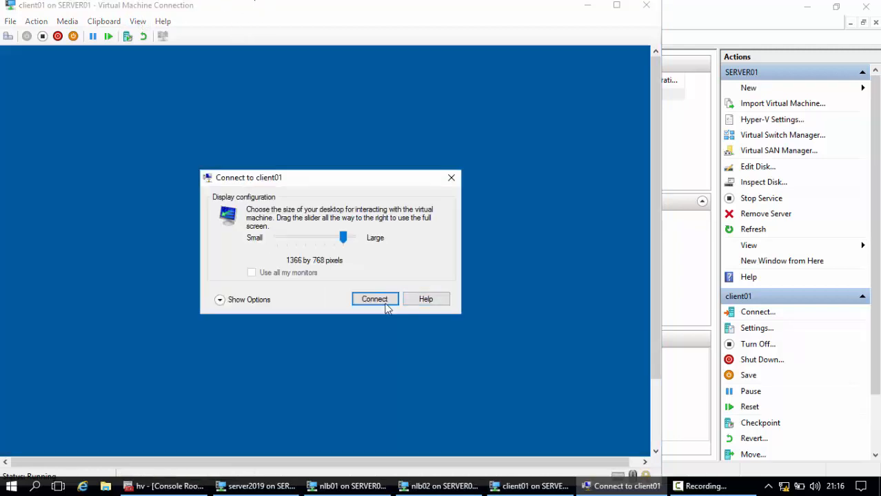
pyautogui.click(383, 300)
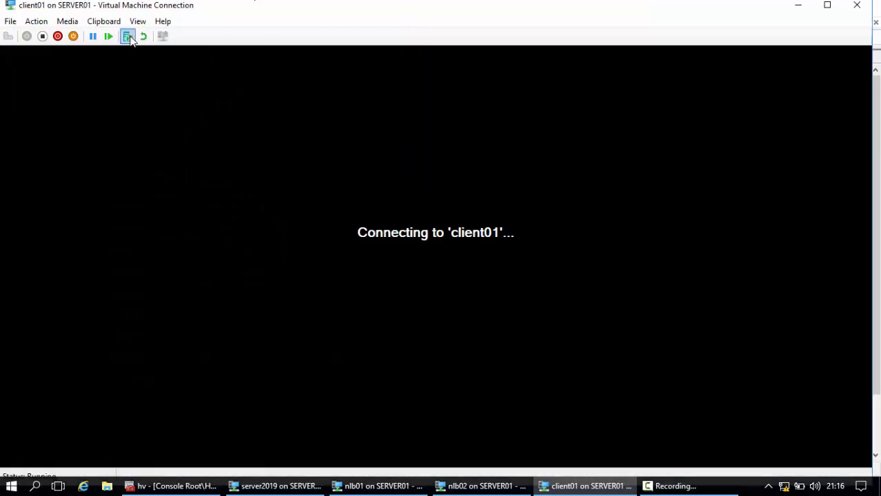
pyautogui.click(137, 21)
pyautogui.click(110, 36)
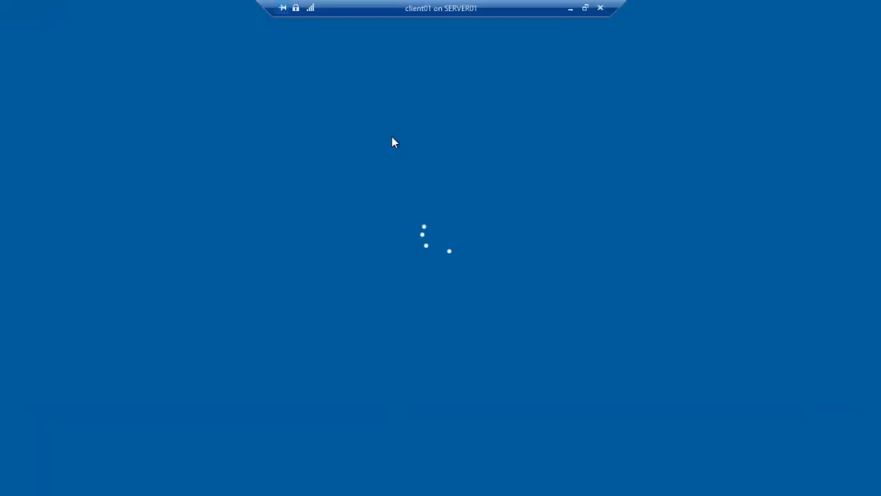
# Sign in to client01 with the account password.
pyautogui.write('••••')
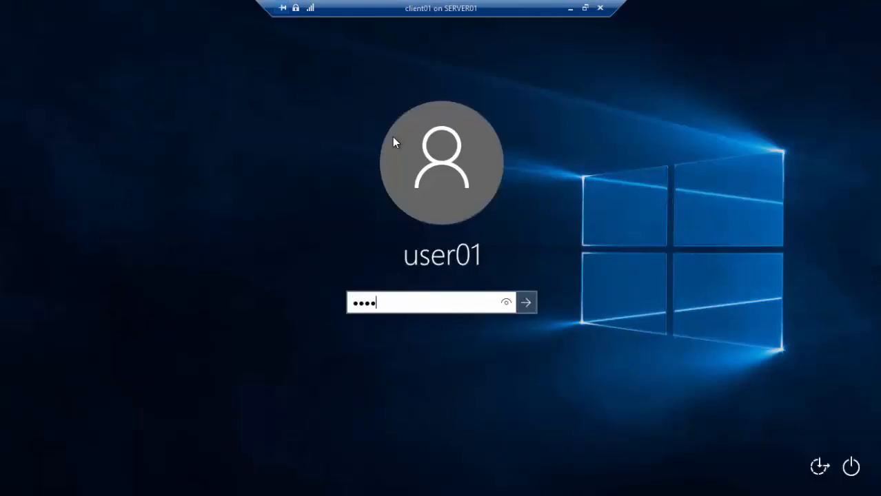
pyautogui.write('••••••')
pyautogui.press('Return')
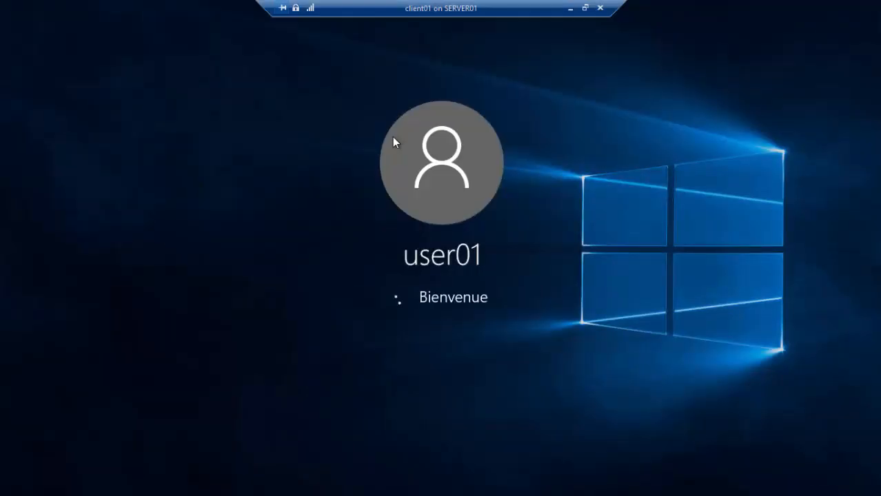
# Minimize client01 and open Local Disk (C:) in File Explorer on nlb01.
pyautogui.click(571, 11)
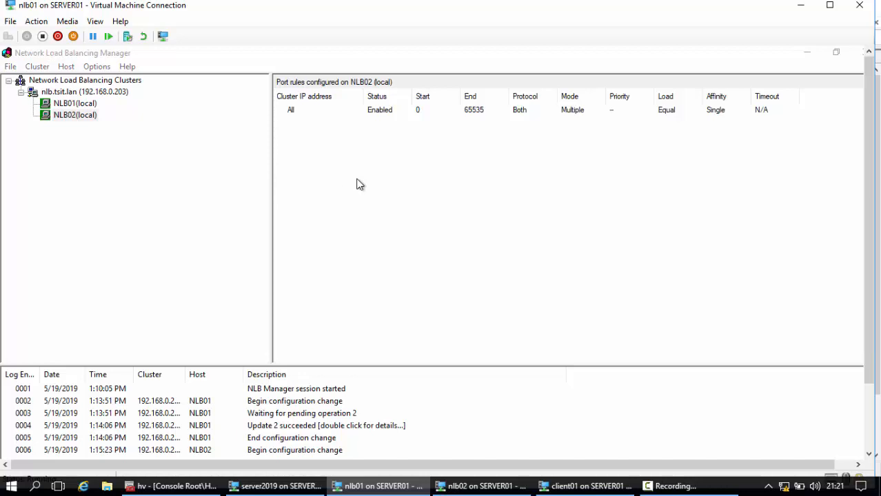
pyautogui.press('super')
pyautogui.click(379, 316)
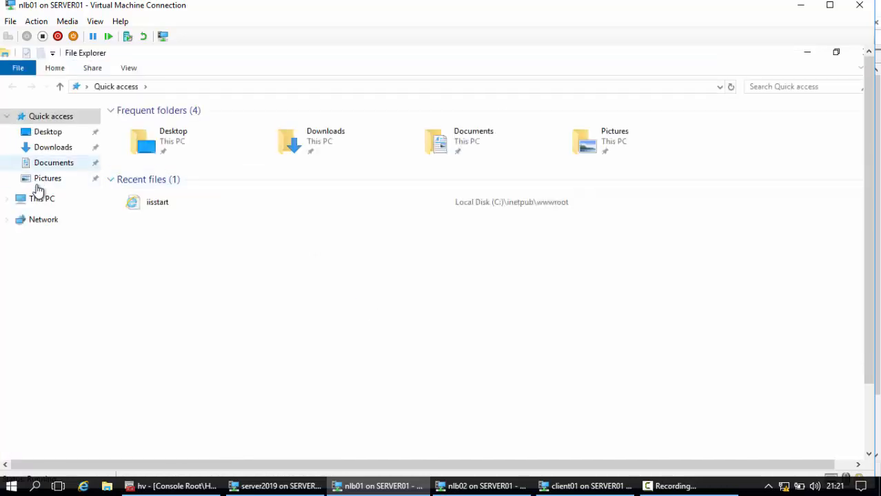
pyautogui.click(48, 200)
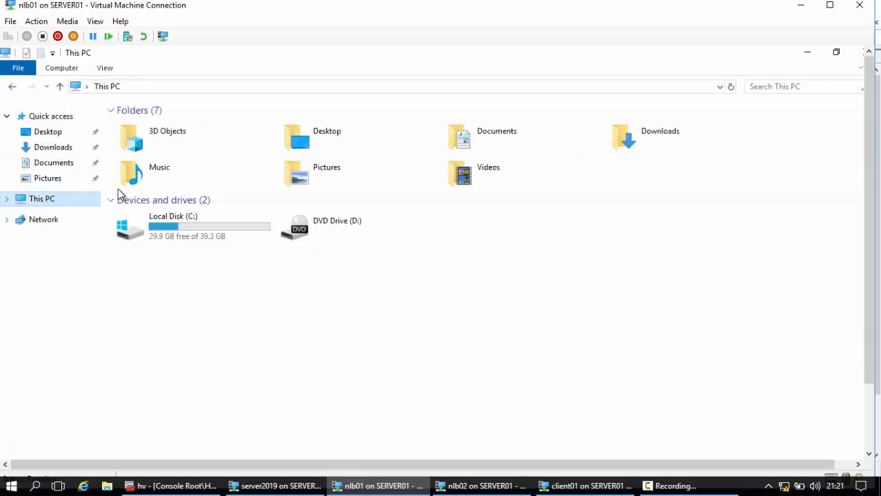
pyautogui.click(199, 233)
pyautogui.doubleClick(198, 231)
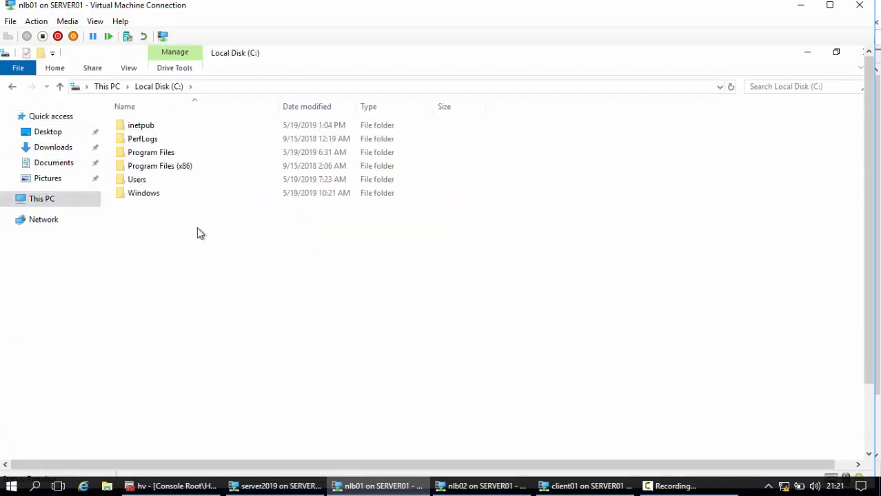
# Open the iisstart HTML document from C:\inetpub\wwwroot on nlb01 in Notepad.
pyautogui.doubleClick(136, 127)
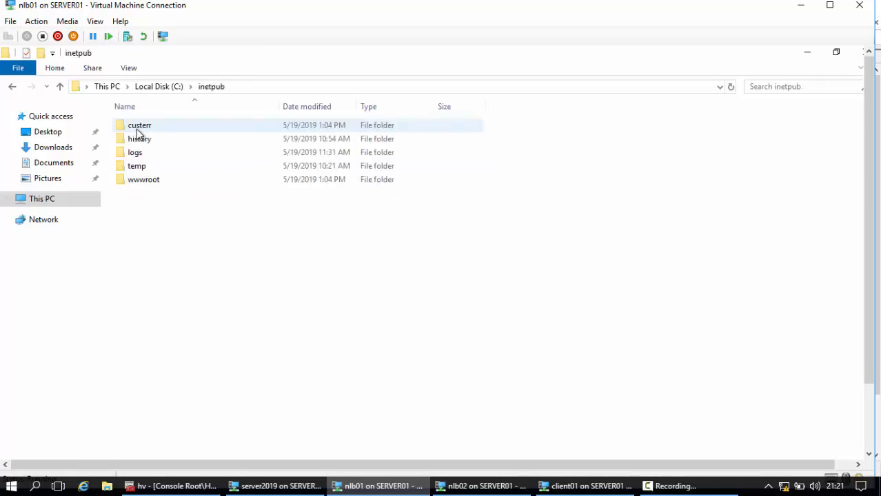
pyautogui.doubleClick(135, 185)
pyautogui.rightClick(133, 126)
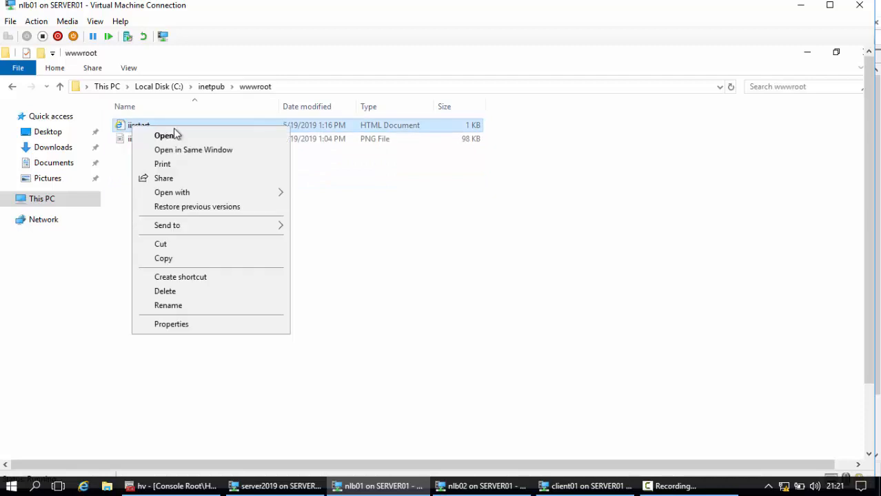
pyautogui.moveTo(203, 196)
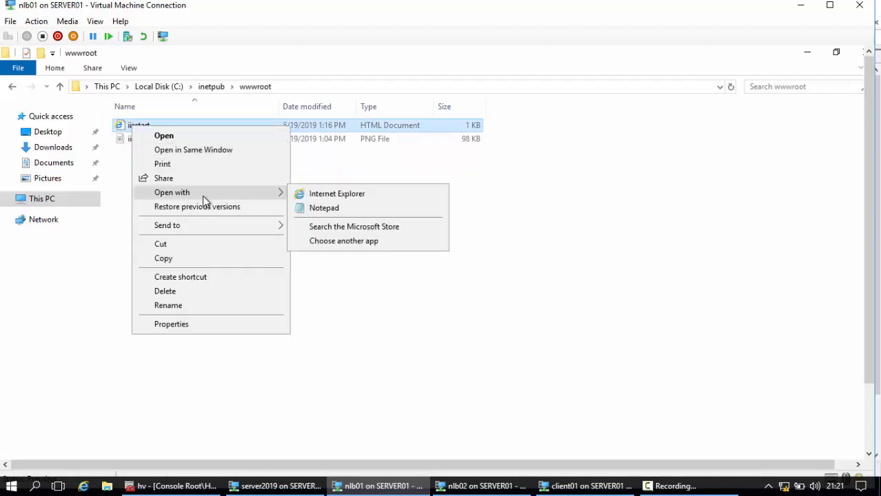
pyautogui.click(311, 207)
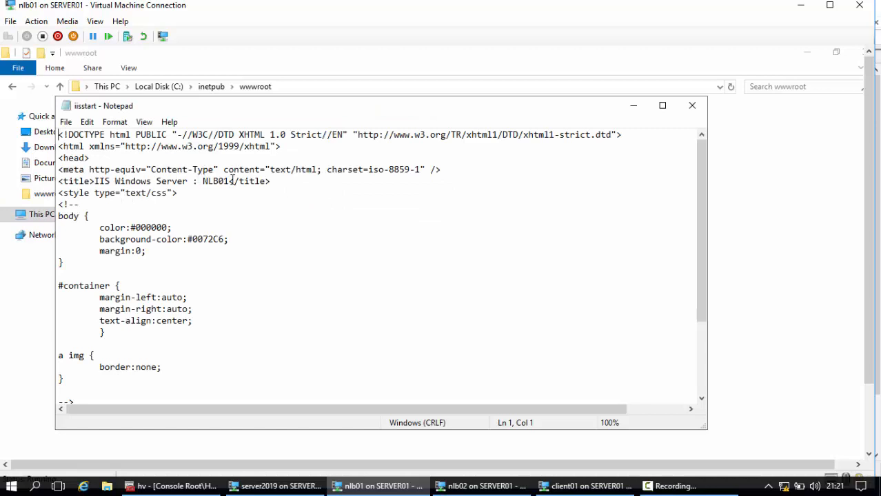
# Replace the page title in iisstart with NLB01, save the file, and close Notepad and File Explorer.
pyautogui.moveTo(230, 182); pyautogui.dragTo(94, 186)
pyautogui.write('NLB')
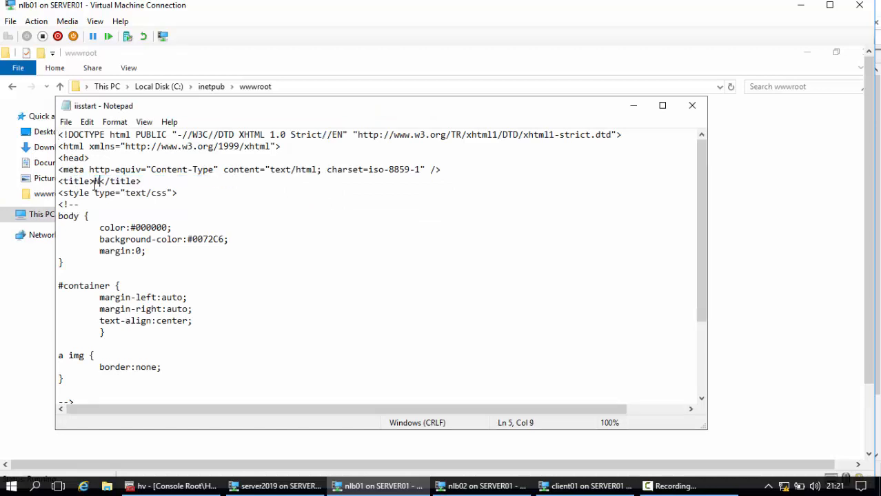
pyautogui.write('01')
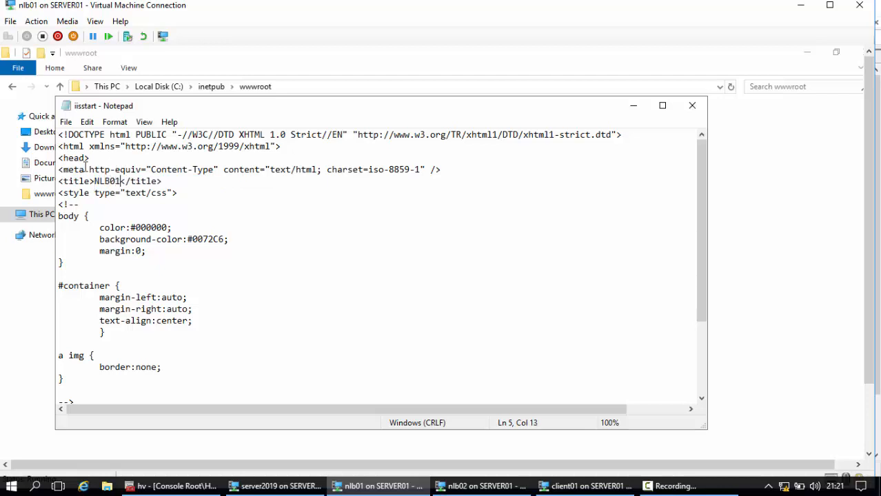
pyautogui.click(66, 122)
pyautogui.click(76, 163)
pyautogui.click(692, 105)
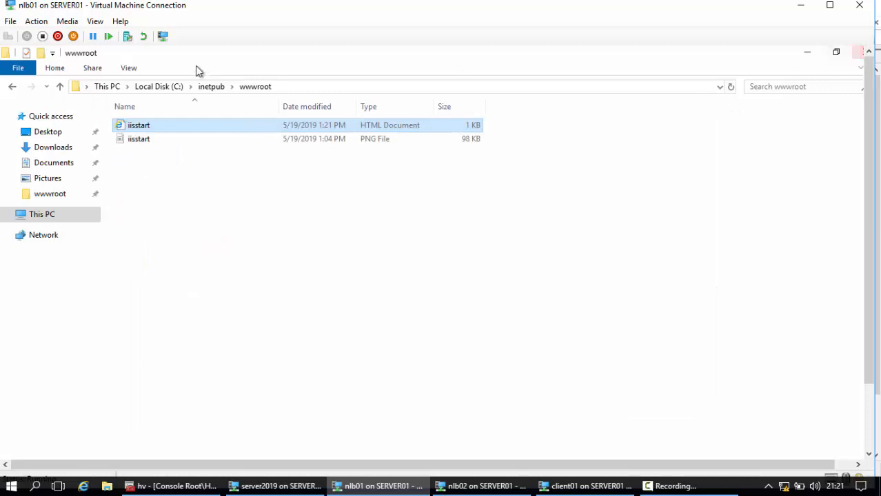
pyautogui.doubleClick(5, 55)
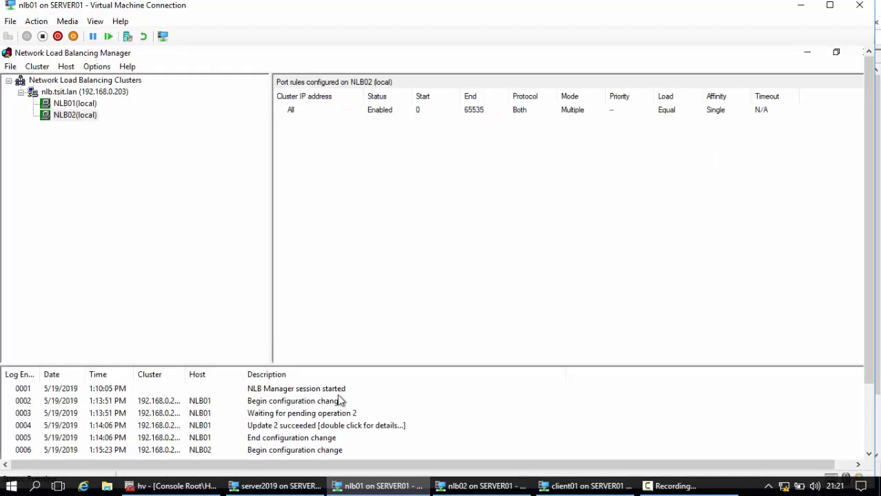
# Switch to the nlb02 virtual machine and launch Notepad from PowerShell.
pyautogui.click(480, 486)
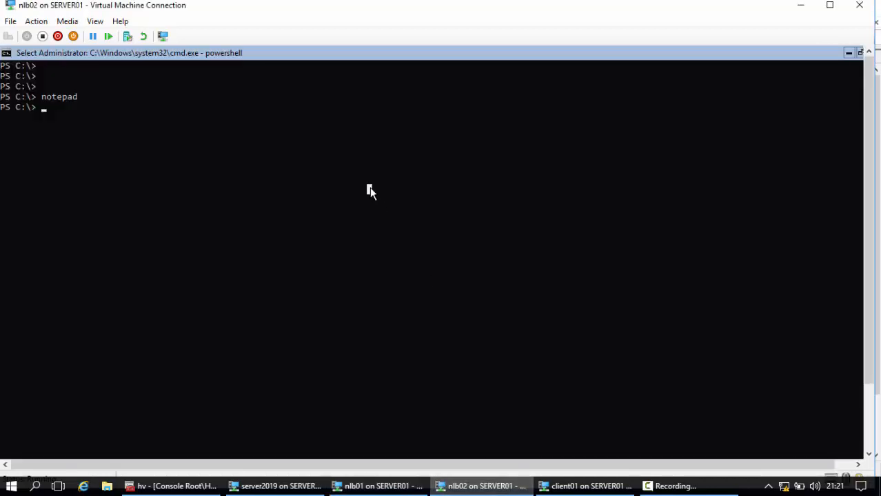
pyautogui.write('notepad')
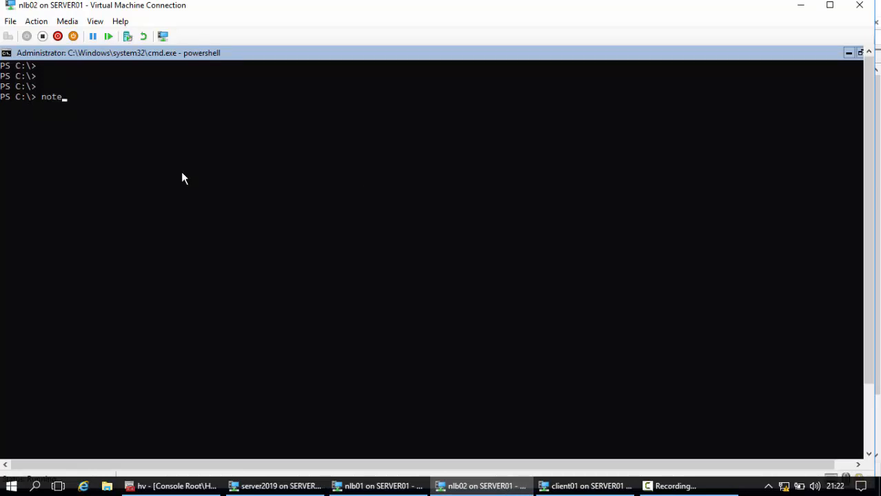
pyautogui.press('Return')
# Open the iisstart HTML file from C:\inetpub\wwwroot on nlb02 in Notepad, with the file type set to All Files.
pyautogui.click(133, 189)
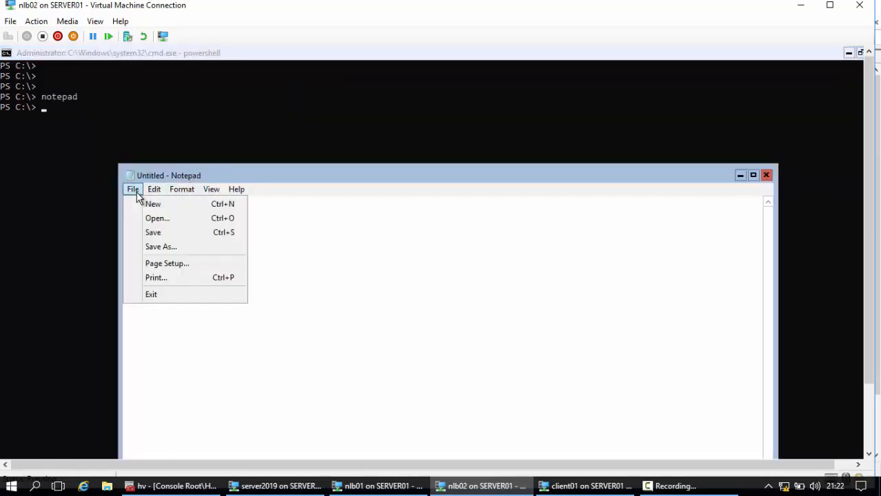
pyautogui.click(155, 219)
pyautogui.click(220, 266)
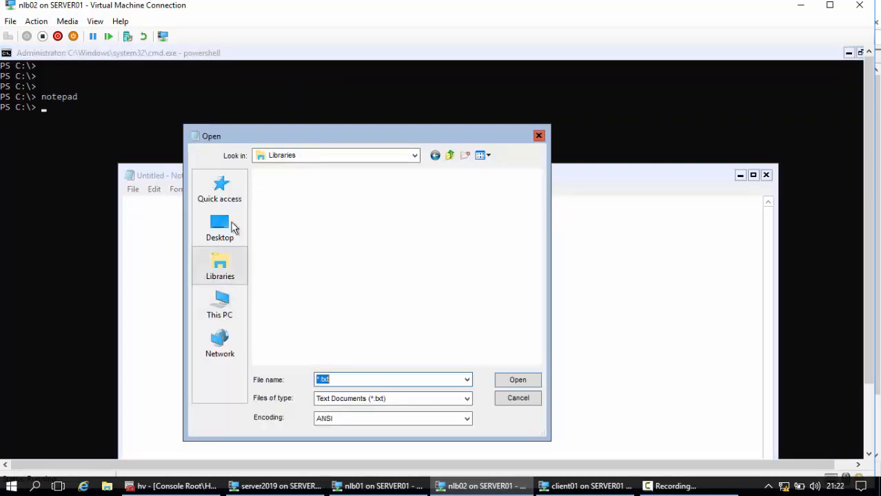
pyautogui.click(223, 336)
pyautogui.click(222, 307)
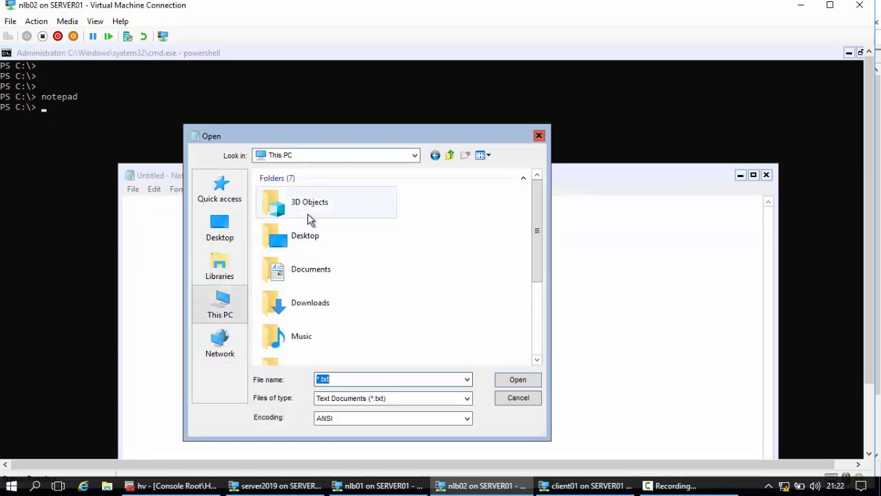
pyautogui.scroll(-3, 276, 324)
pyautogui.doubleClick(311, 309)
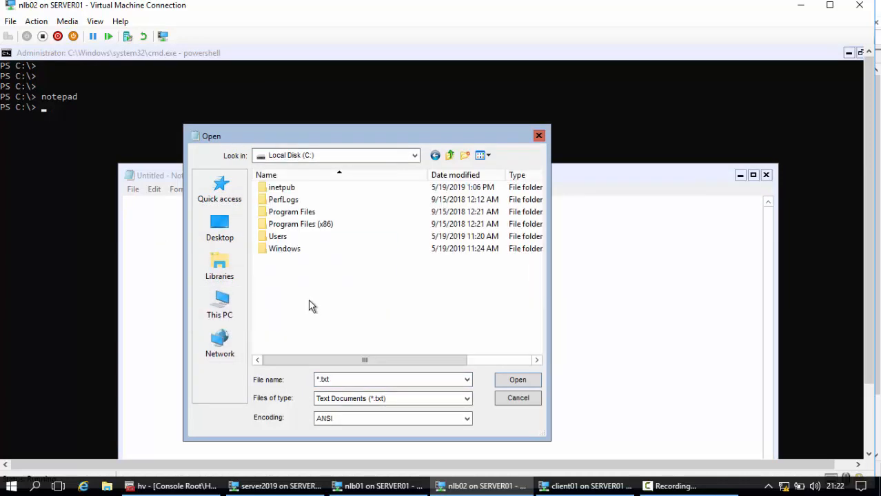
pyautogui.doubleClick(282, 187)
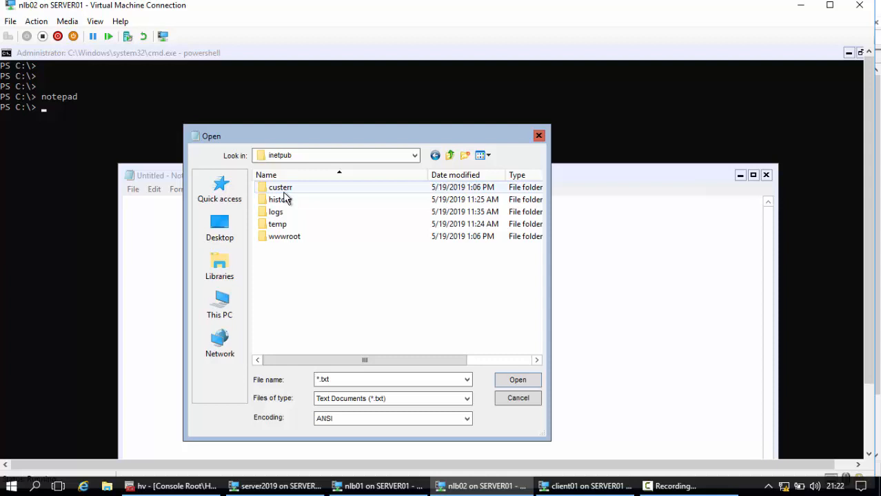
pyautogui.doubleClick(286, 236)
pyautogui.click(384, 401)
pyautogui.click(360, 417)
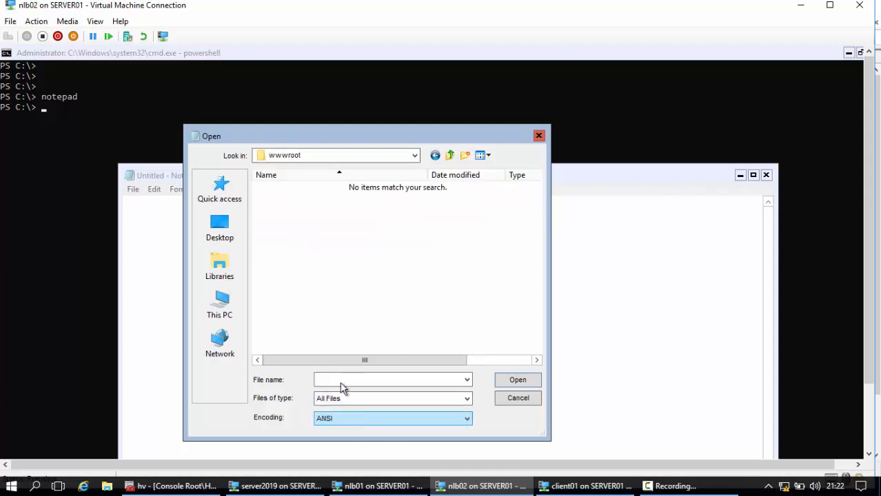
pyautogui.doubleClick(280, 187)
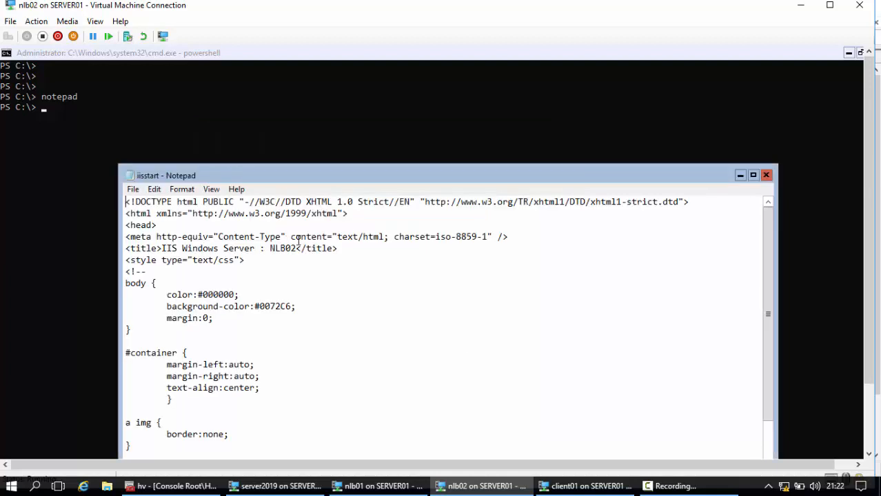
# Replace the page title in nlb02's iisstart file with NLB02, save it and close Notepad.
pyautogui.moveTo(296, 250); pyautogui.dragTo(161, 250)
pyautogui.write('NLB02')
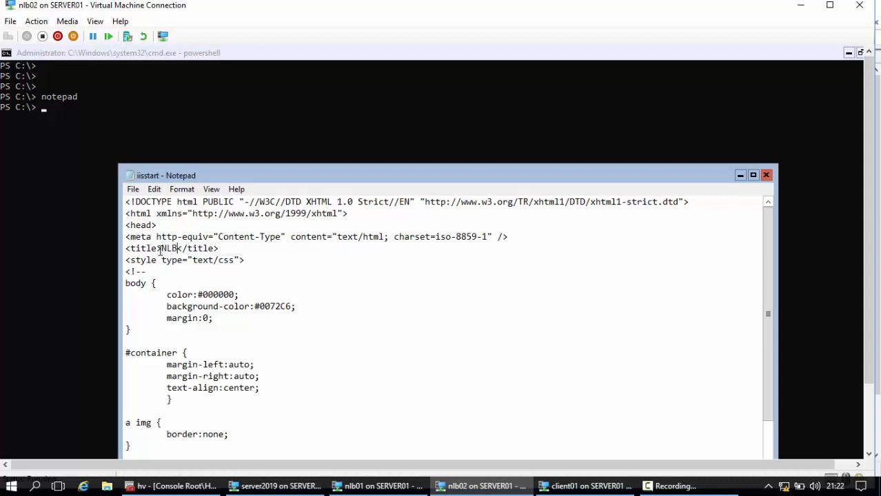
pyautogui.click(134, 191)
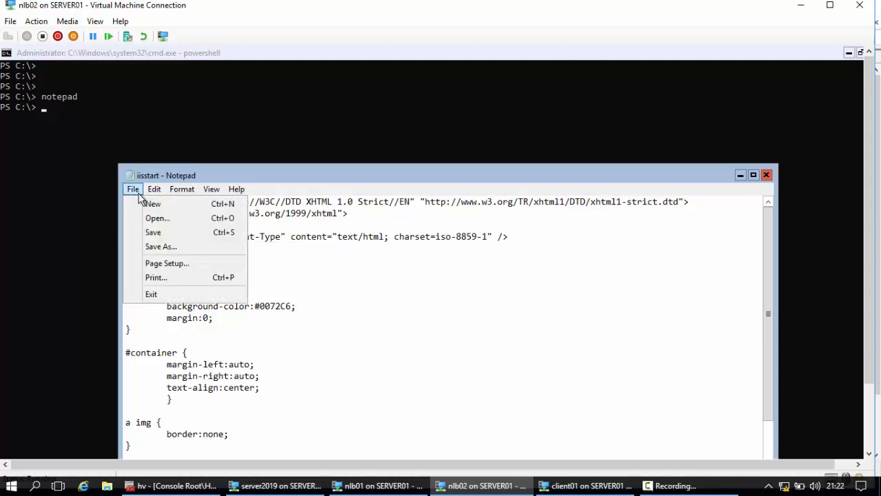
pyautogui.click(151, 232)
pyautogui.doubleClick(131, 177)
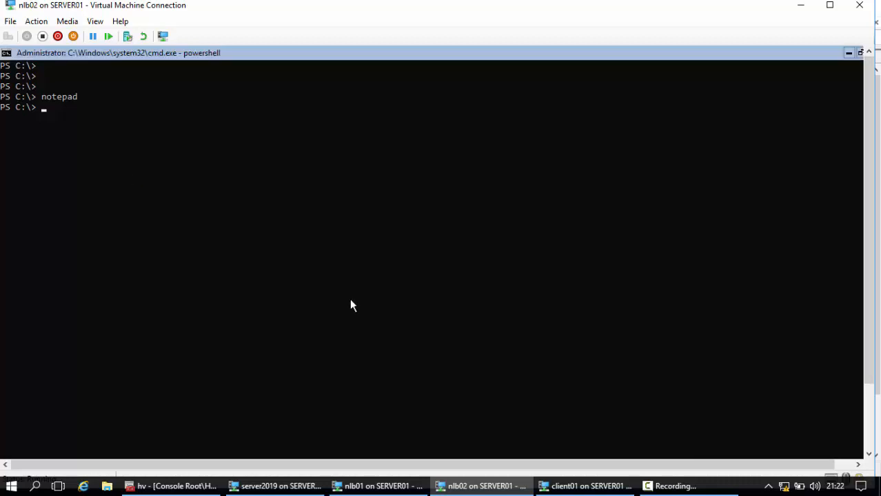
# Switch to the client01 virtual machine, launch Microsoft Edge and maximize its window.
pyautogui.moveTo(573, 490)
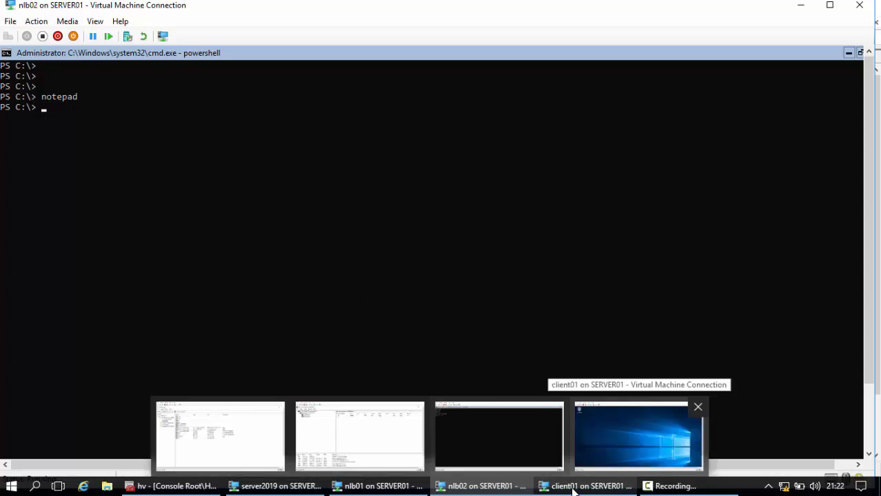
pyautogui.click(574, 490)
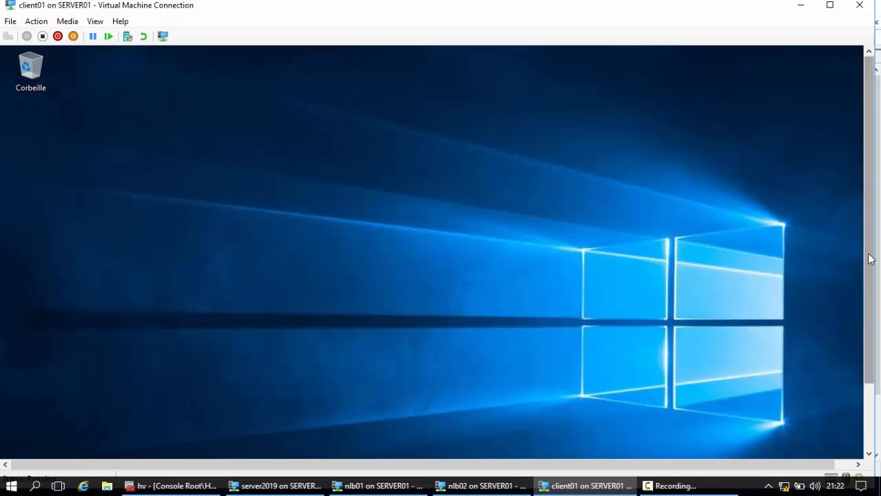
pyautogui.scroll(-3, 870, 258)
pyautogui.click(307, 444)
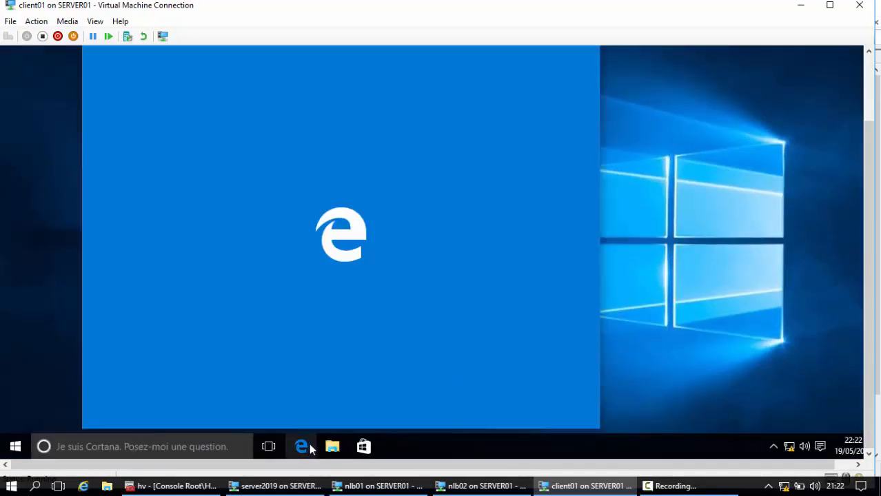
pyautogui.scroll(3, 733, 189)
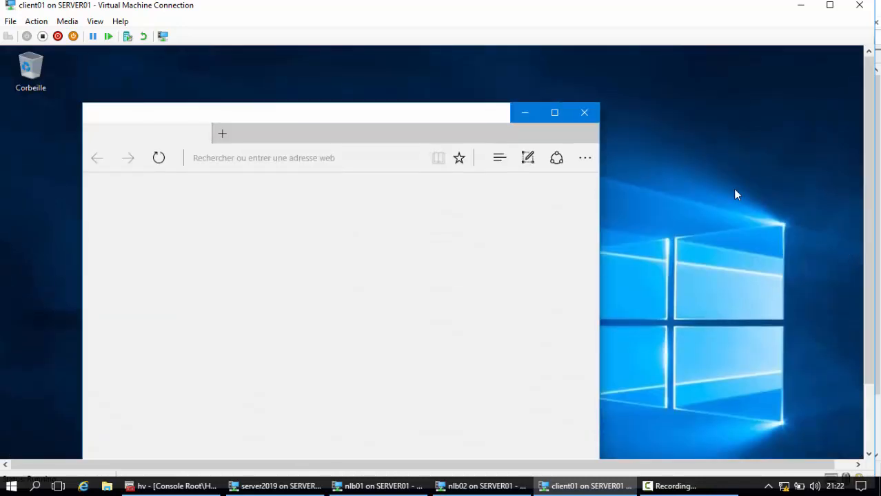
pyautogui.click(554, 113)
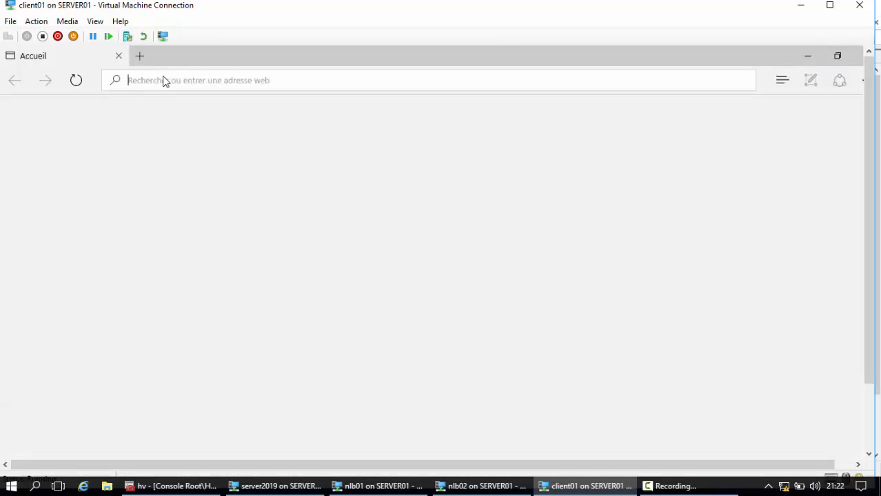
# Browse to the cluster address 192.168.0.203 in Edge on client01.
pyautogui.write('192.')
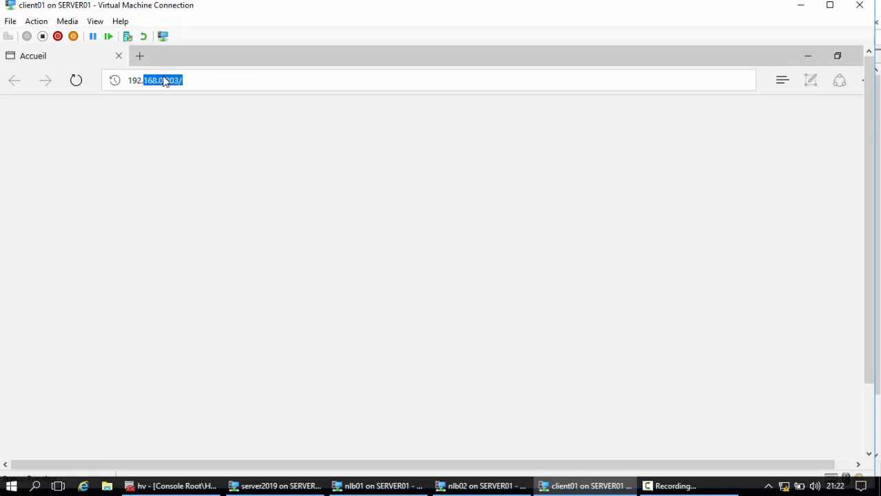
pyautogui.write('168.0.203')
pyautogui.press('Return')
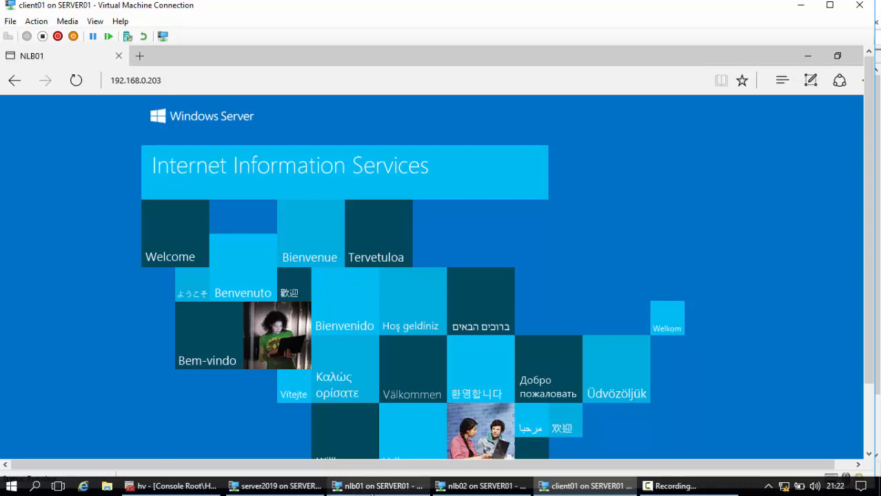
# Switch to nlb01 and disable its local network adapter in Network Connections.
pyautogui.click(376, 489)
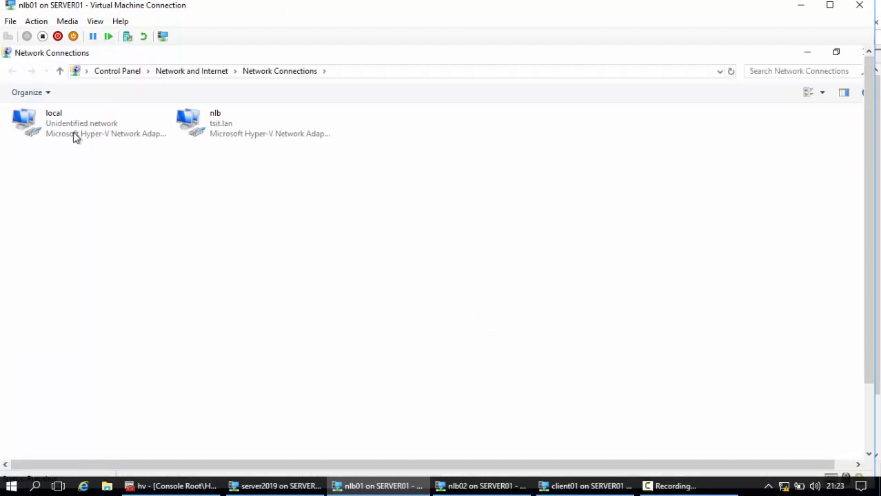
pyautogui.rightClick(51, 123)
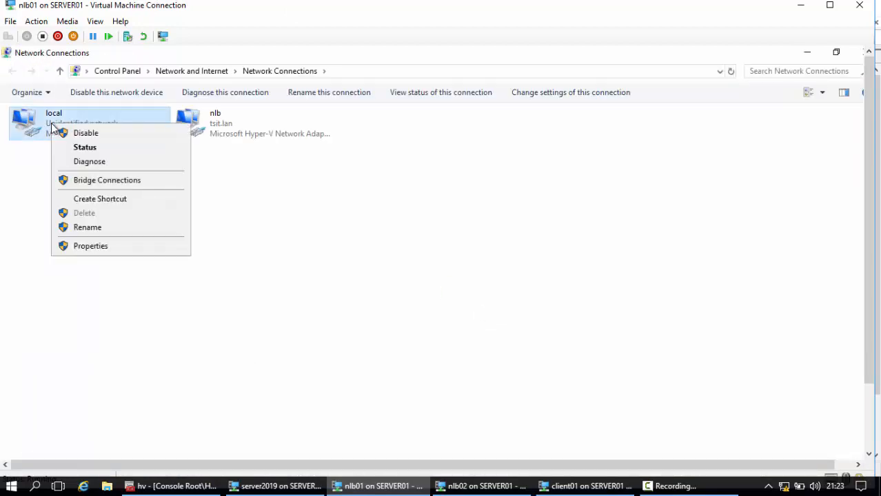
pyautogui.click(85, 135)
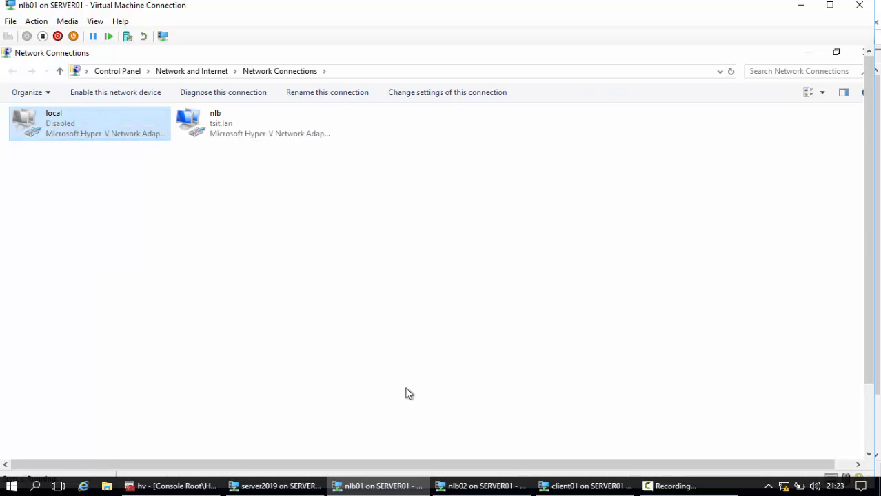
# Return to client01 and reload the 192.168.0.203 page to test failover to the other node.
pyautogui.click(581, 486)
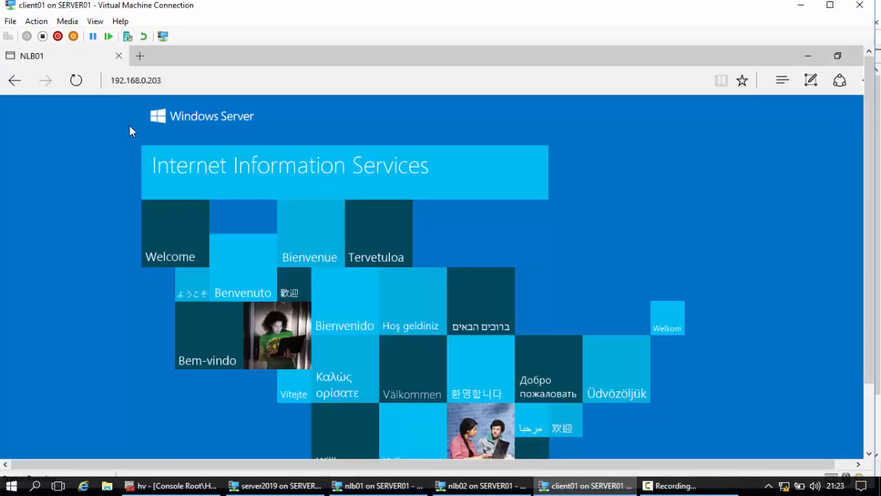
pyautogui.click(77, 82)
# Switch to nlb02 and disconnect its network adapter from the local virtual switch in the virtual machine settings.
pyautogui.moveTo(464, 493)
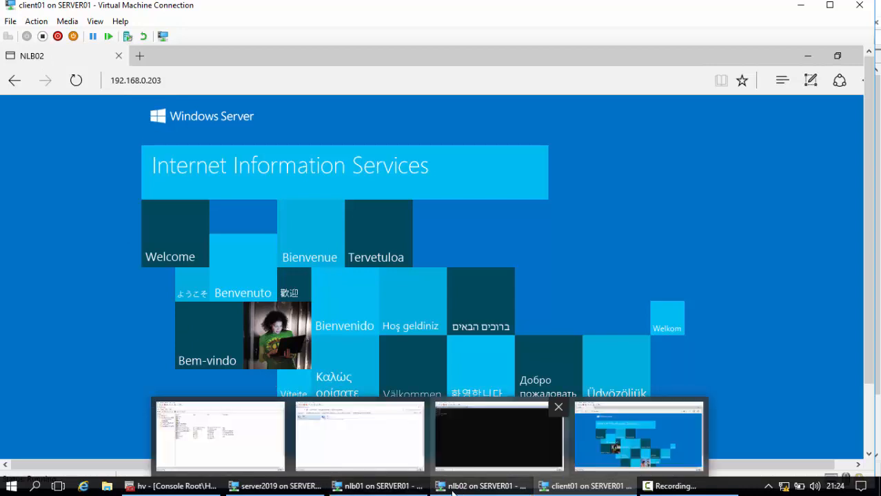
pyautogui.click(473, 491)
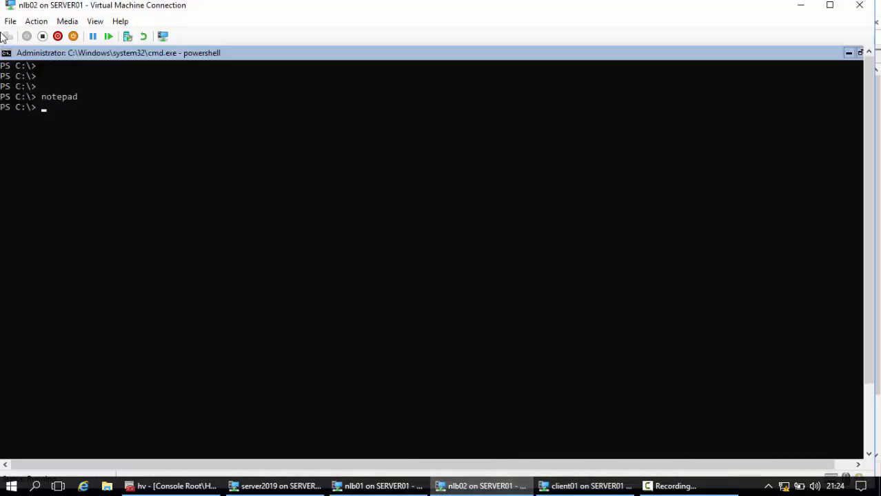
pyautogui.click(10, 20)
pyautogui.click(19, 35)
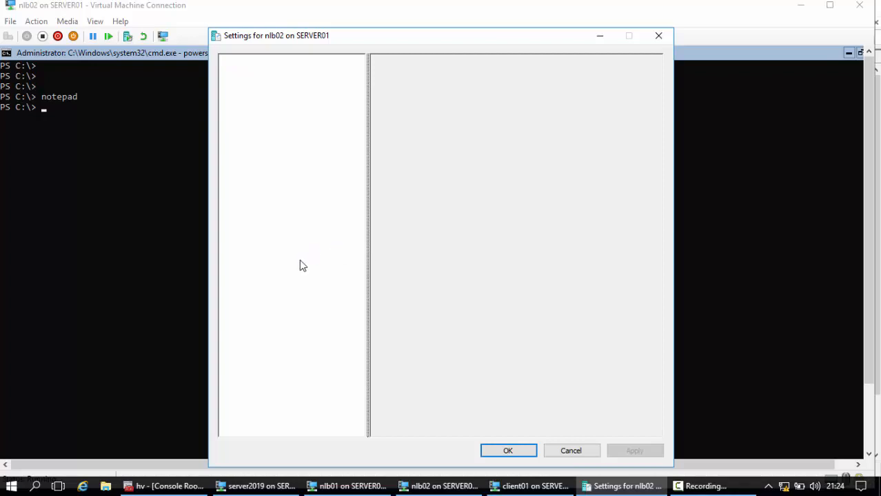
pyautogui.click(274, 248)
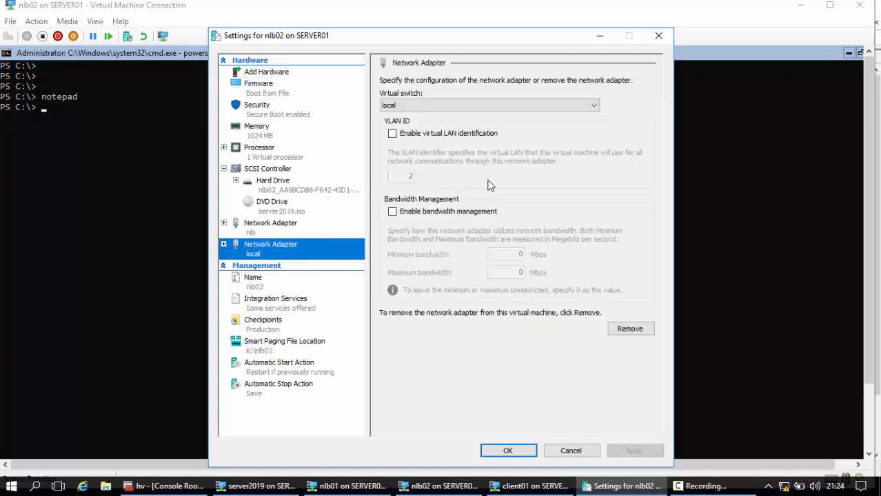
pyautogui.click(430, 105)
pyautogui.click(416, 119)
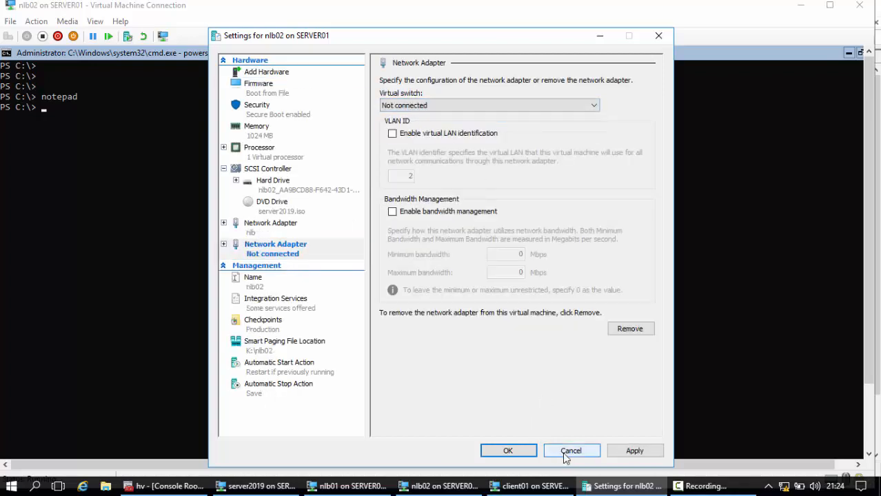
pyautogui.click(509, 452)
# Enable the local network adapter on nlb01 and reload the 192.168.0.203 page on client01 to test failover from nlb02.
pyautogui.click(379, 486)
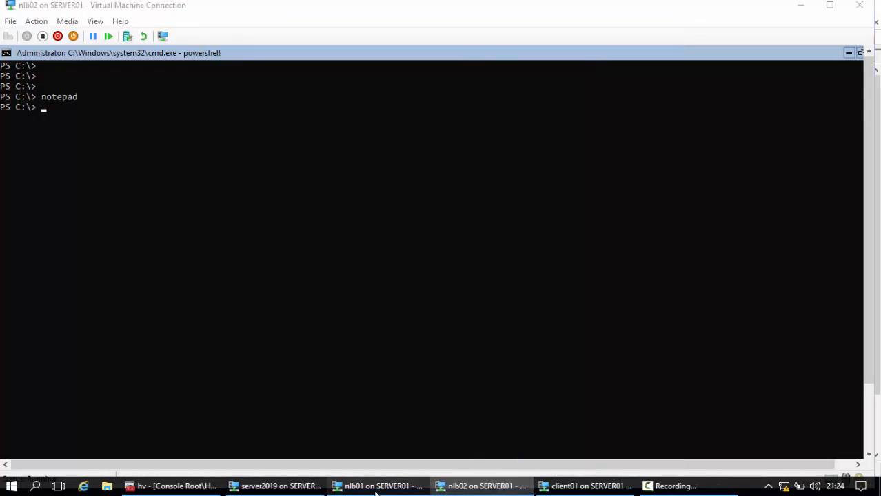
pyautogui.rightClick(37, 123)
pyautogui.click(91, 131)
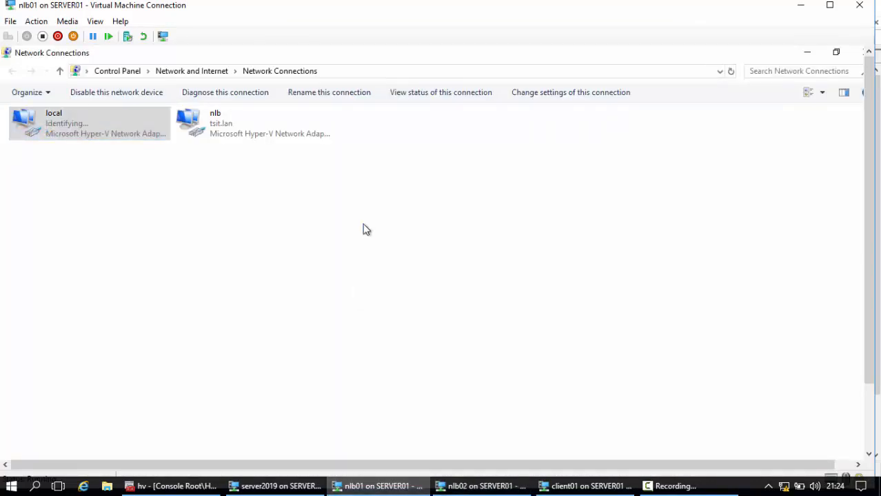
pyautogui.click(624, 486)
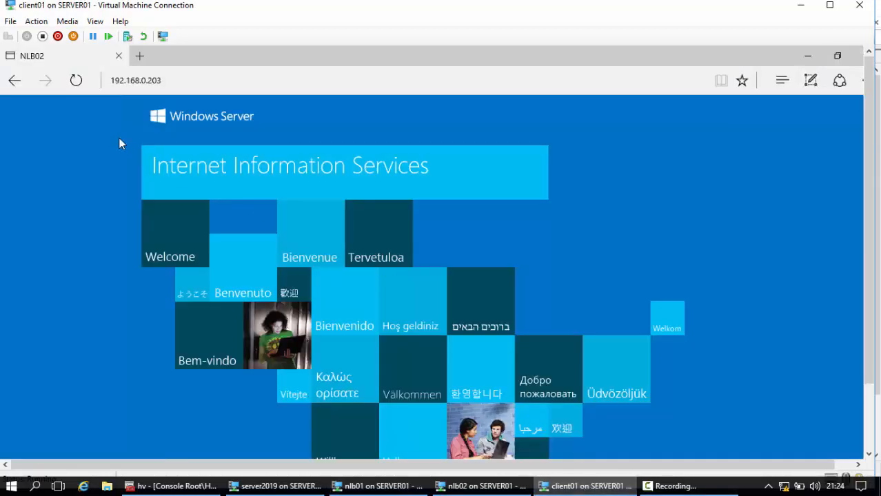
pyautogui.click(76, 81)
# Reconnect the disconnected network adapter of nlb02 to the local virtual switch in its virtual machine settings.
pyautogui.moveTo(396, 491)
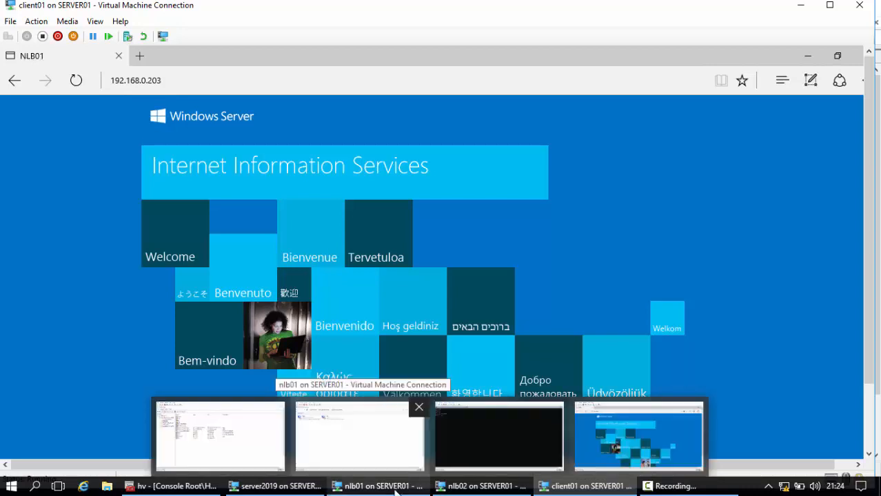
pyautogui.click(499, 435)
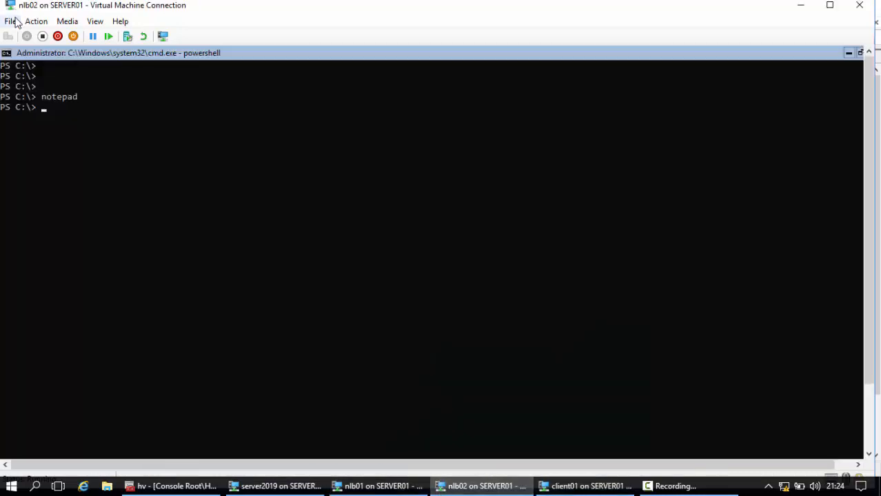
pyautogui.click(12, 21)
pyautogui.click(28, 37)
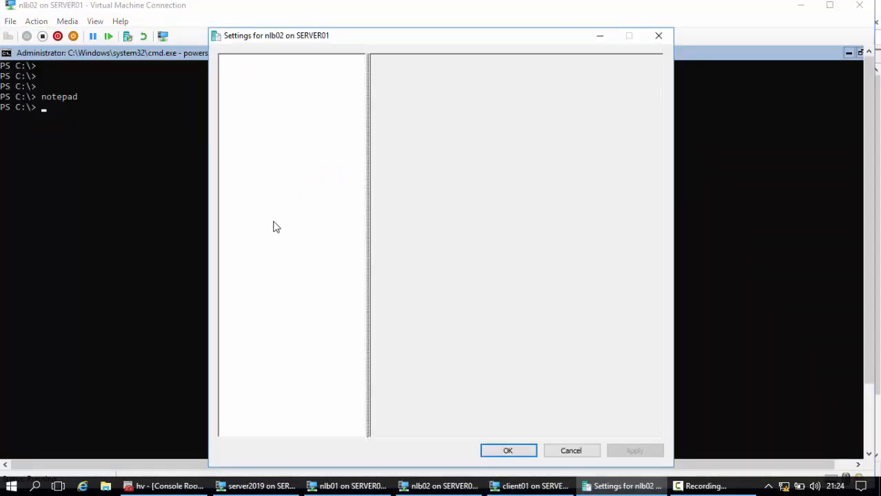
pyautogui.click(270, 247)
pyautogui.click(417, 105)
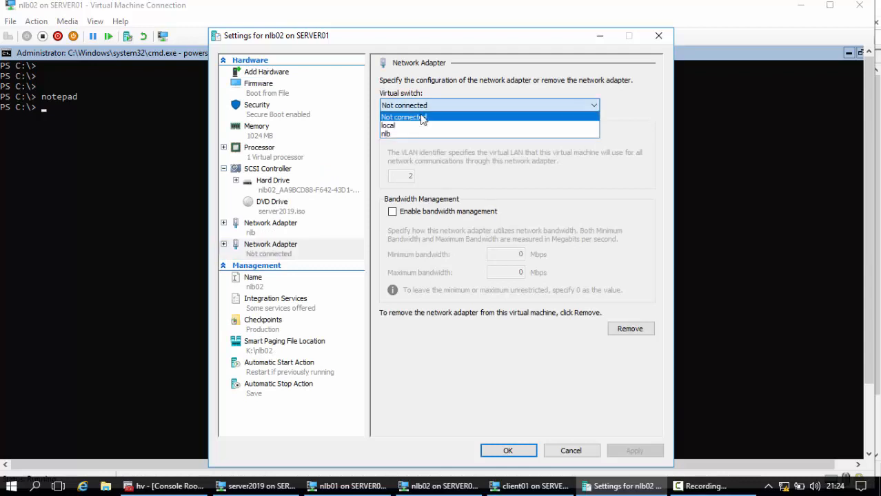
pyautogui.click(413, 131)
pyautogui.click(519, 450)
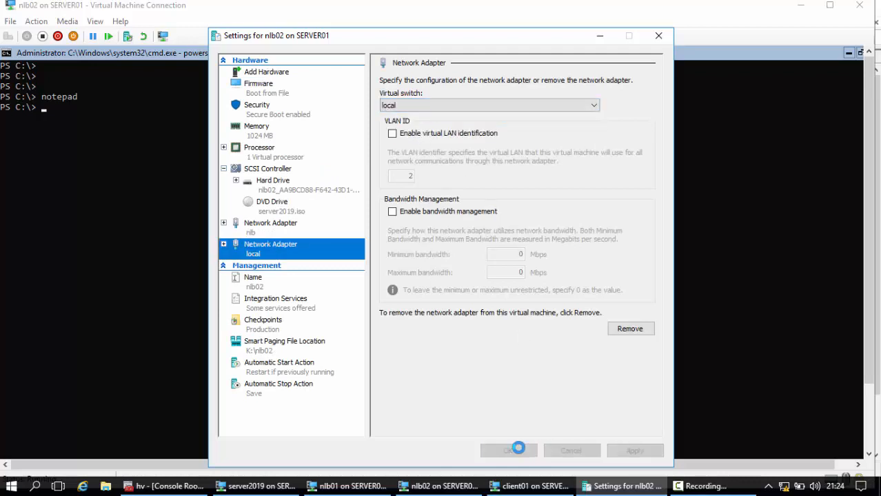
# Return to client01 and reload the 192.168.0.203 page with both cluster nodes connected.
pyautogui.click(585, 486)
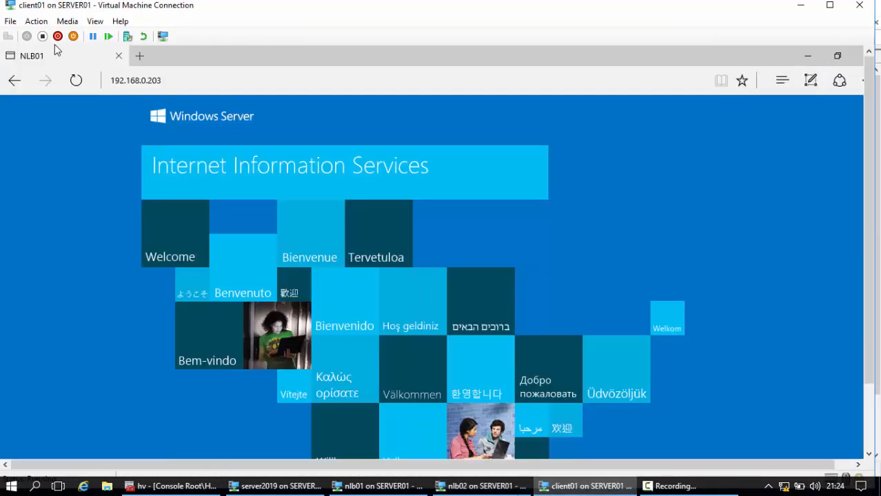
pyautogui.click(75, 81)
# Open Google Chrome on the host machine, browse to 192.168.0.203, and compare the responding node with the one shown on client01.
pyautogui.click(751, 486)
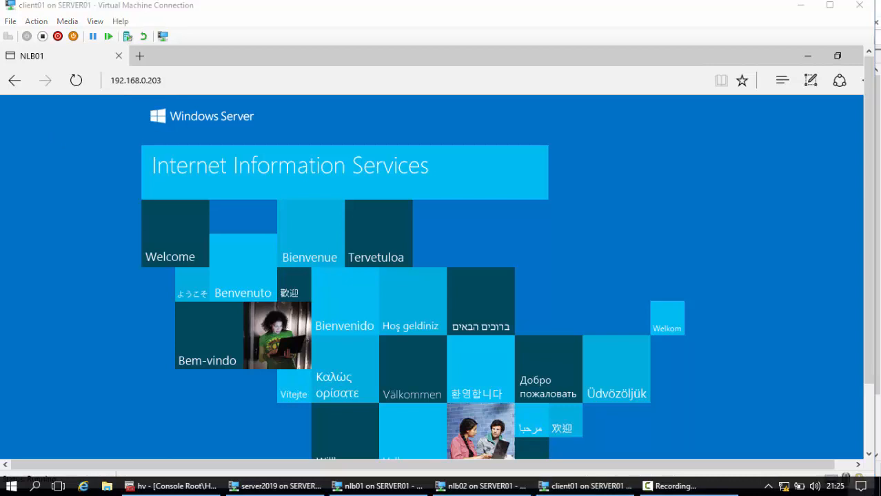
pyautogui.click(860, 486)
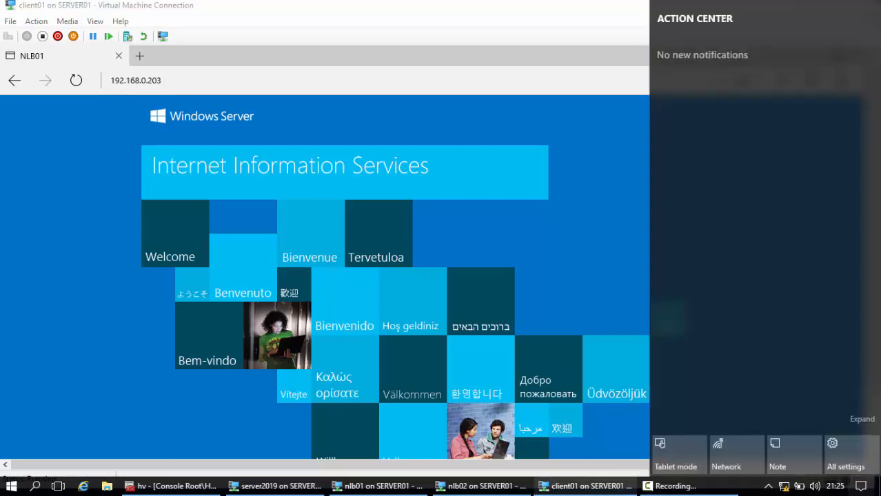
pyautogui.press('super+d')
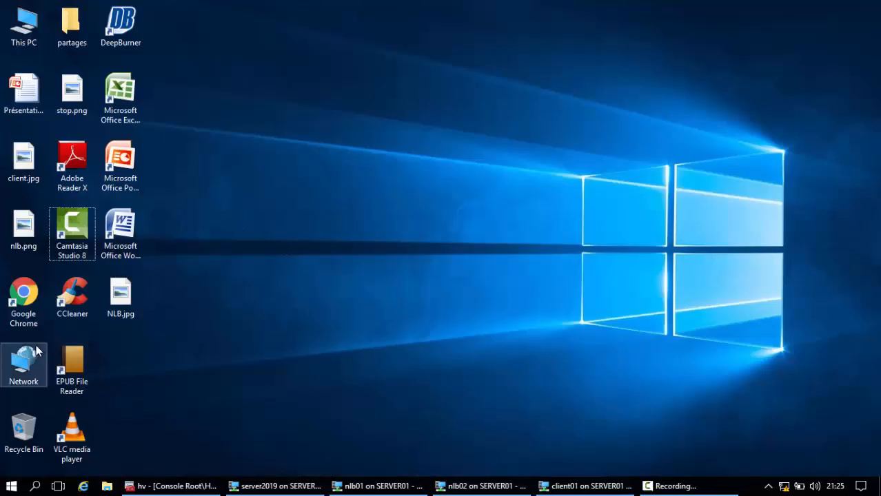
pyautogui.doubleClick(24, 295)
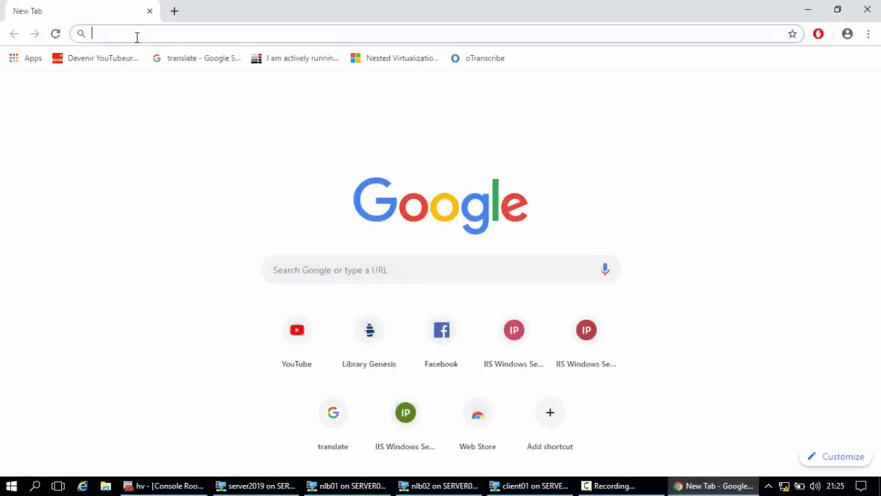
pyautogui.click(137, 37)
pyautogui.write('192.168.')
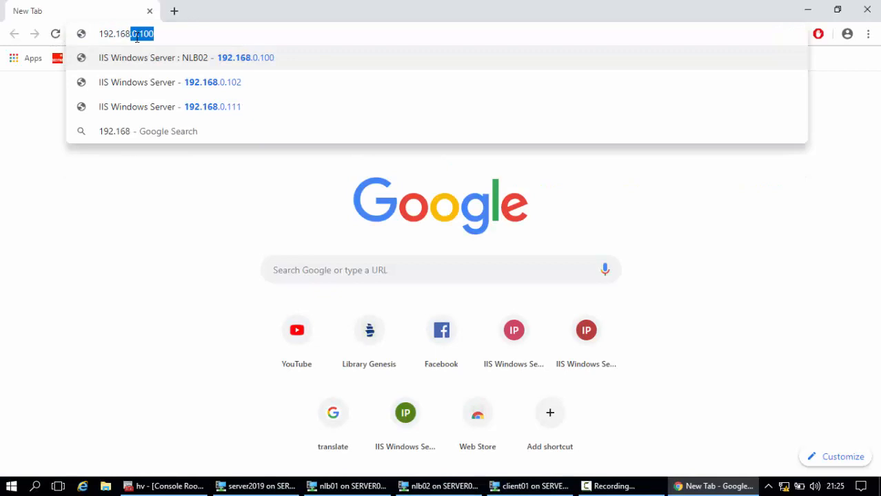
pyautogui.write('0.203')
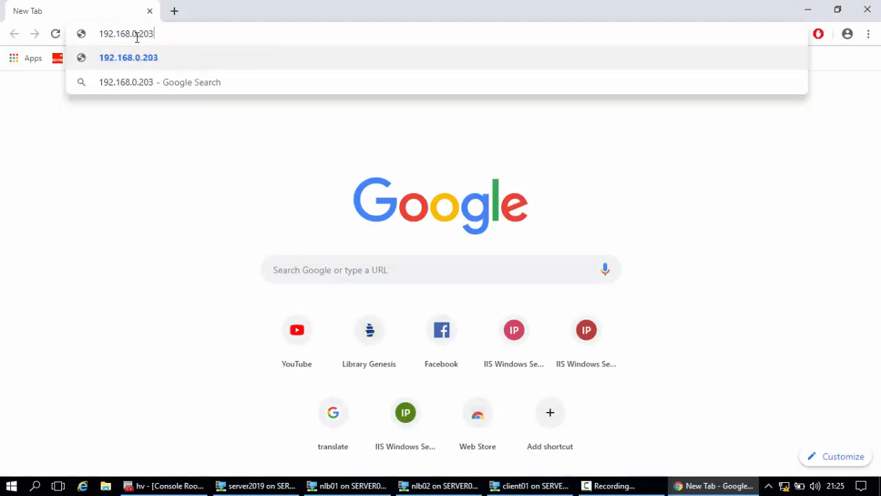
pyautogui.press('Return')
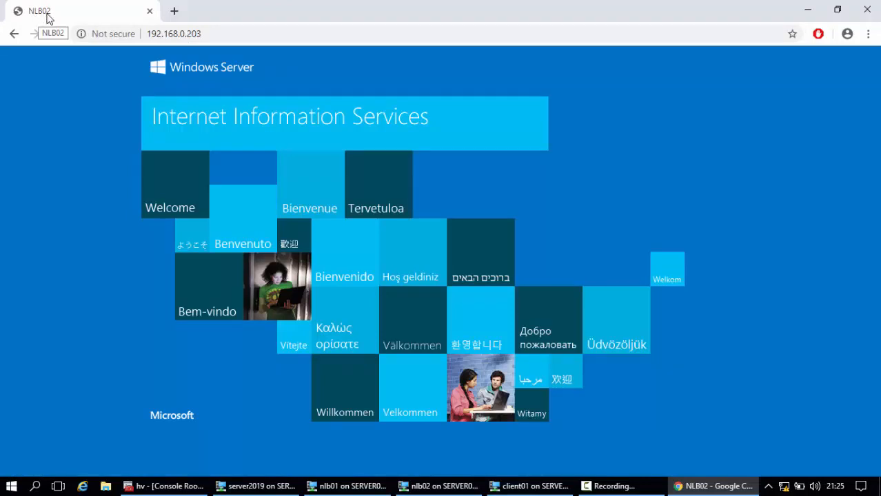
pyautogui.click(528, 486)
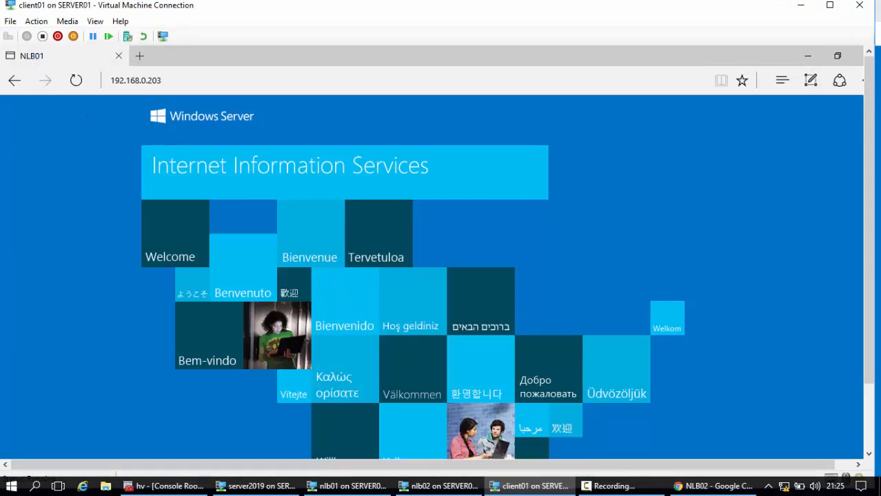
pyautogui.click(713, 486)
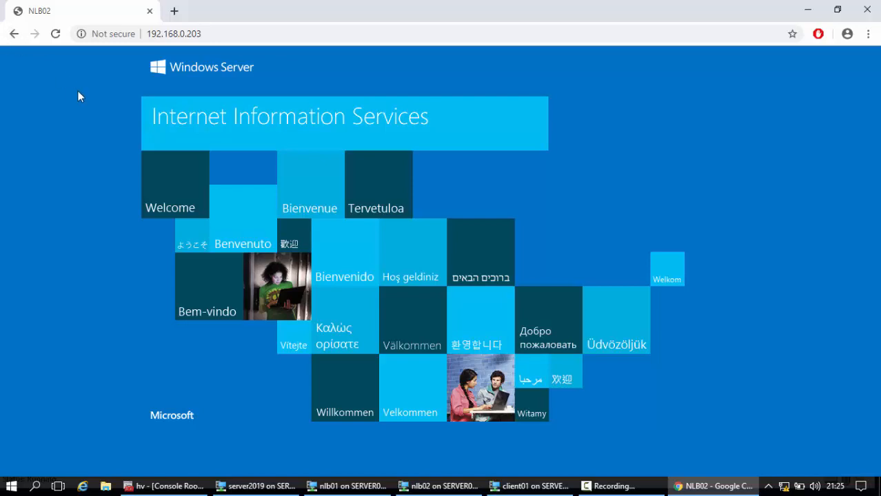